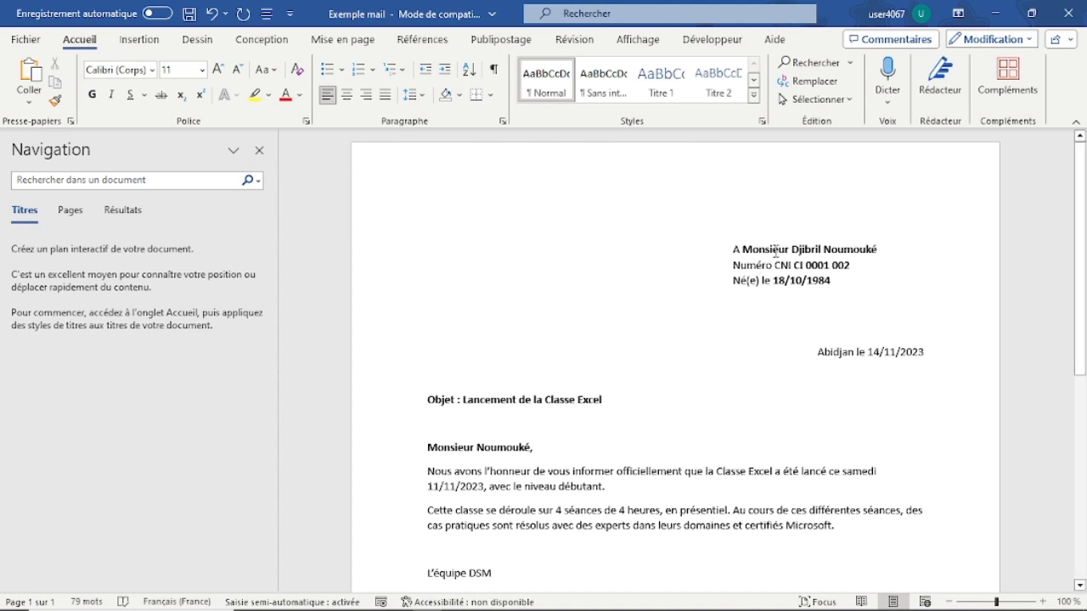
Step: Review the recipient's name, CNI number, birth date and salutation in the sample letter
left_click(769, 248)
left_click_drag(850, 265, 779, 288)
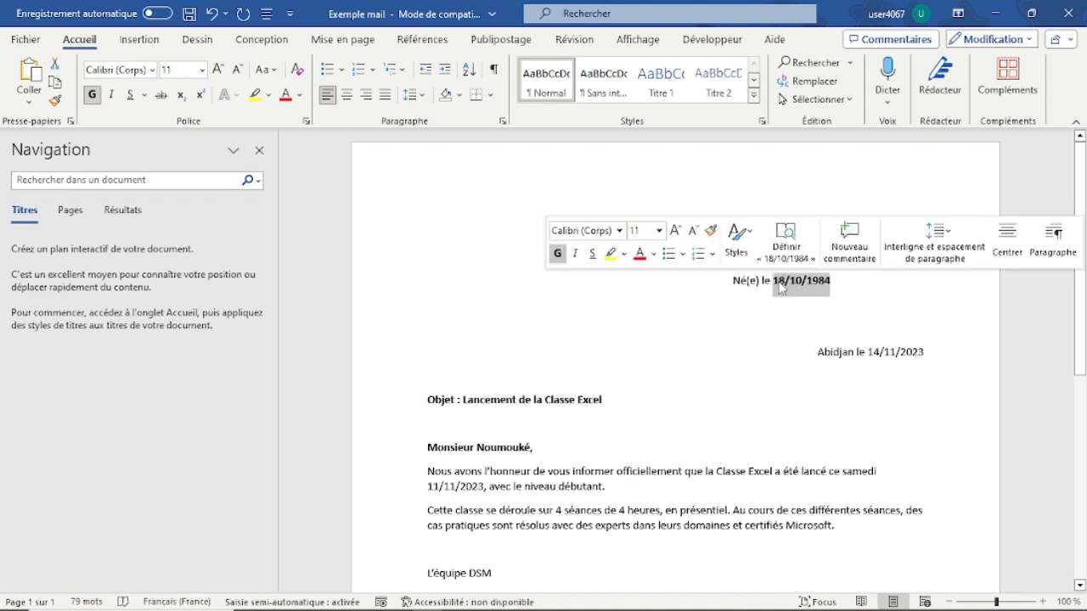
left_click(498, 447)
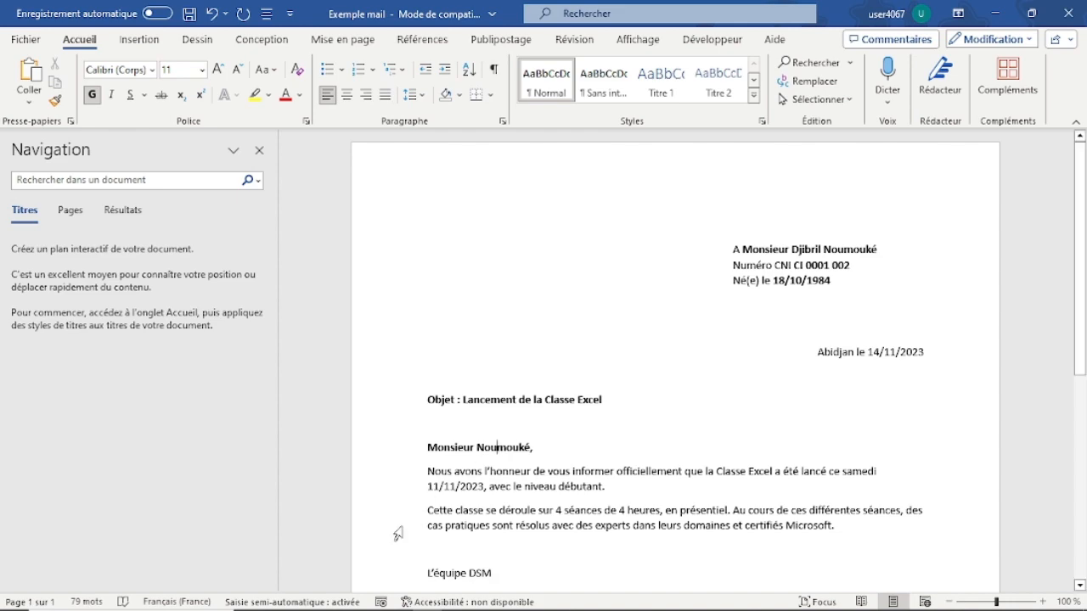
Step: Switch to the Publipostage folder in File Explorer and open the workbook "Liste des destinataires - 2" in Excel
mouse_move(293, 608)
mouse_move(251, 601)
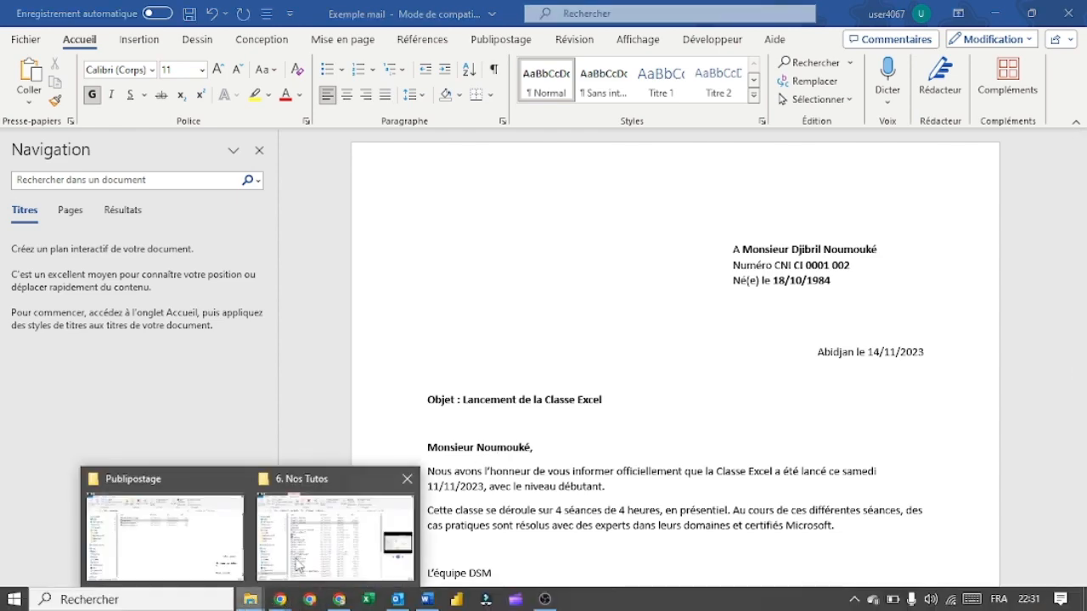
left_click(161, 526)
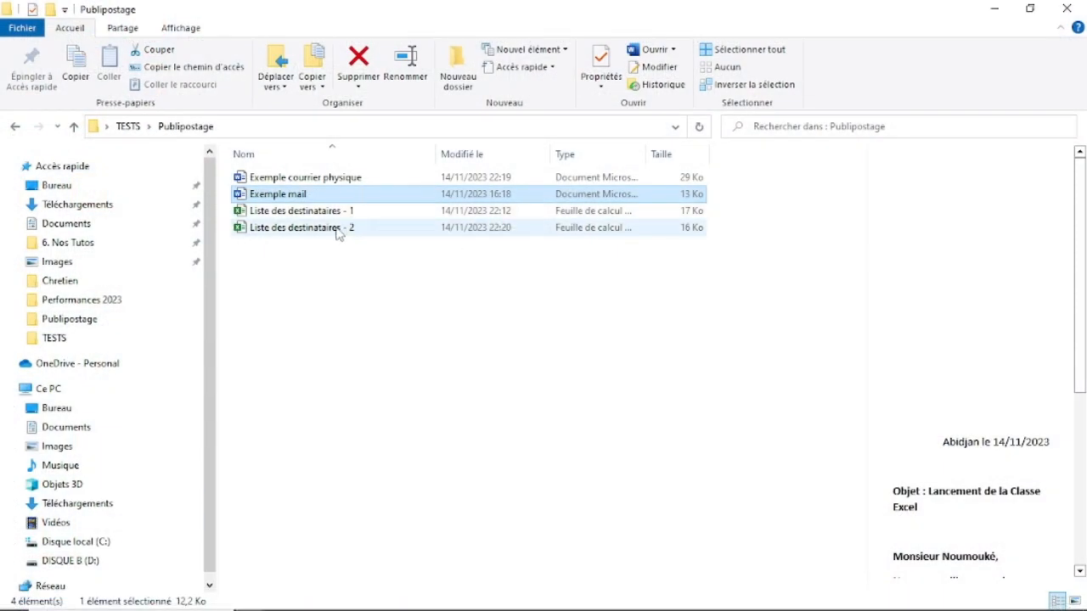
double_click(340, 226)
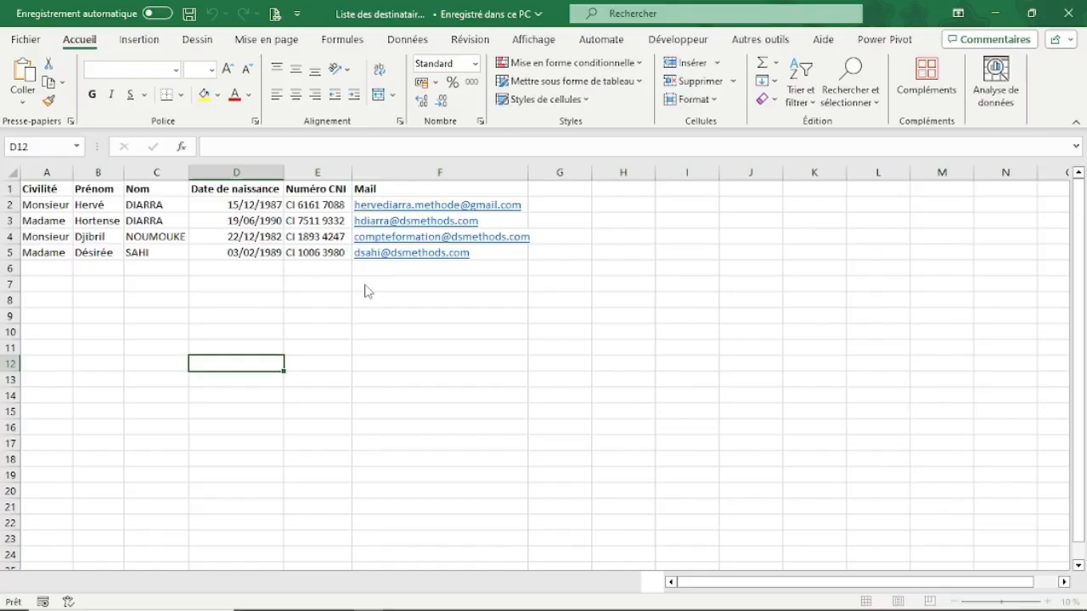
left_click(347, 302)
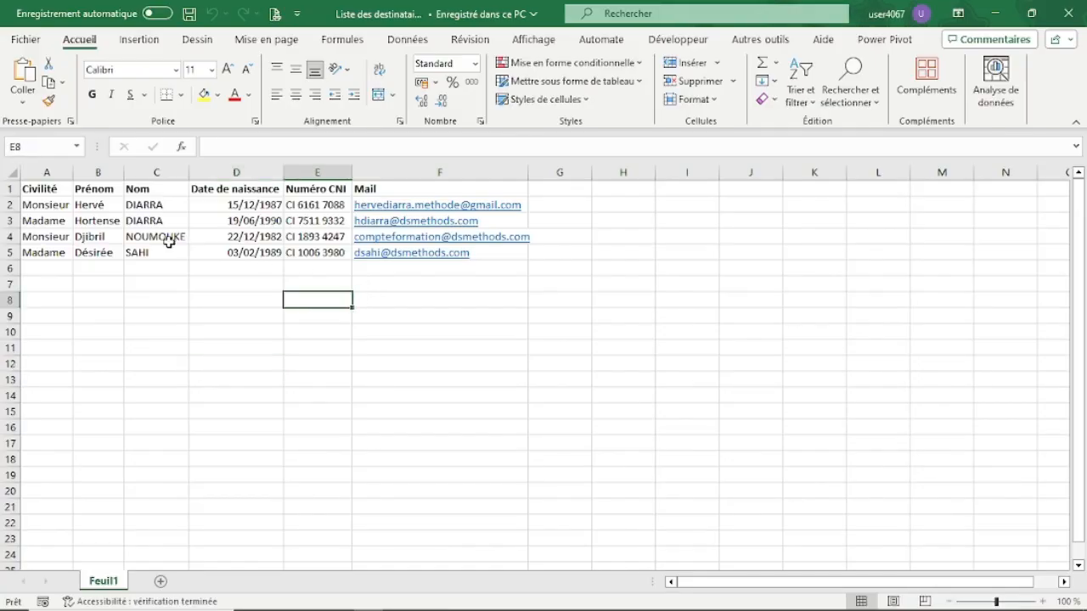
Step: Examine the recipient list's Civilité, Prénom, Nom, Date de naissance, Numéro CNI and Mail columns, and close the workbook
left_click_drag(68, 205, 47, 253)
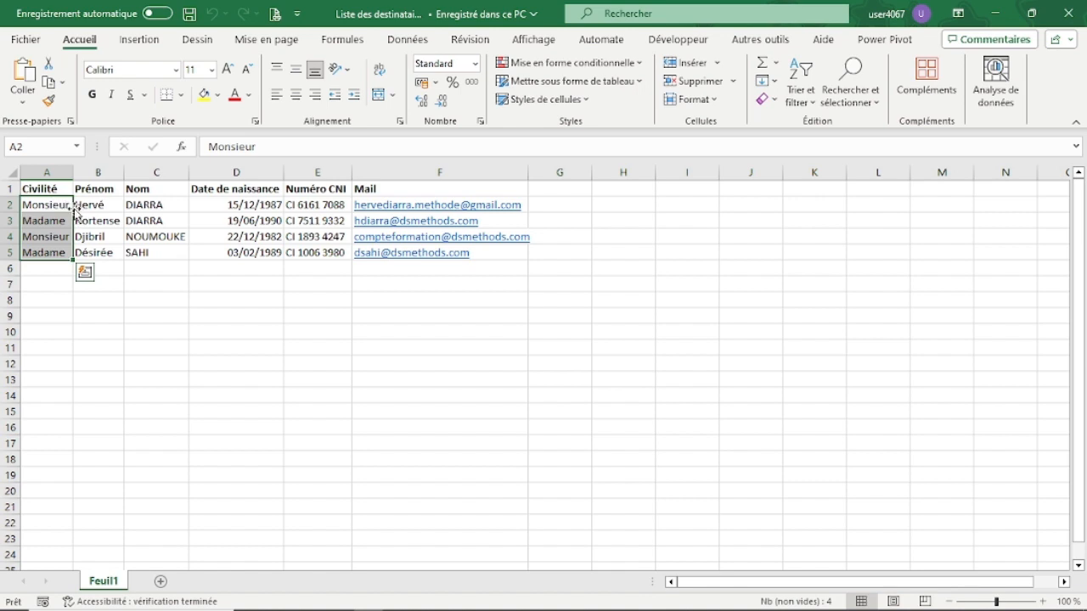
left_click_drag(92, 204, 99, 238)
left_click_drag(151, 207, 144, 252)
left_click_drag(231, 207, 358, 252)
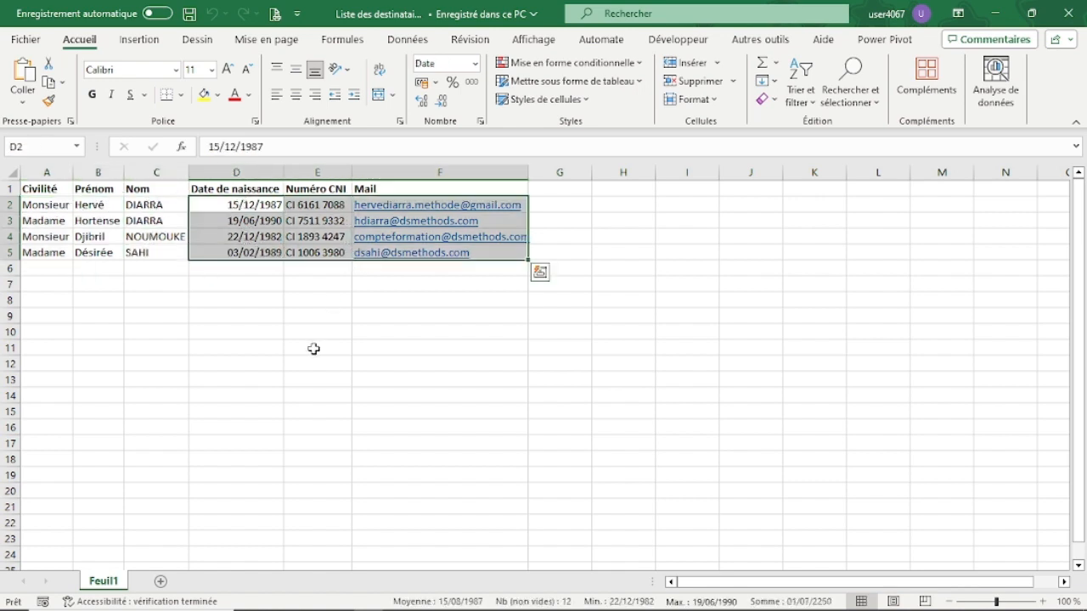
left_click(314, 348)
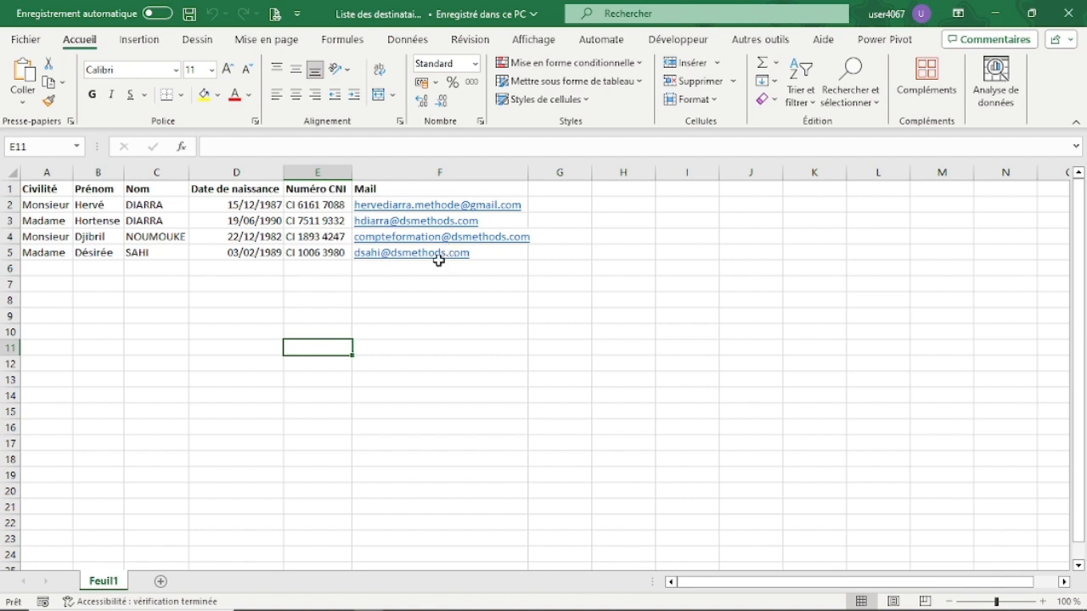
left_click(433, 284)
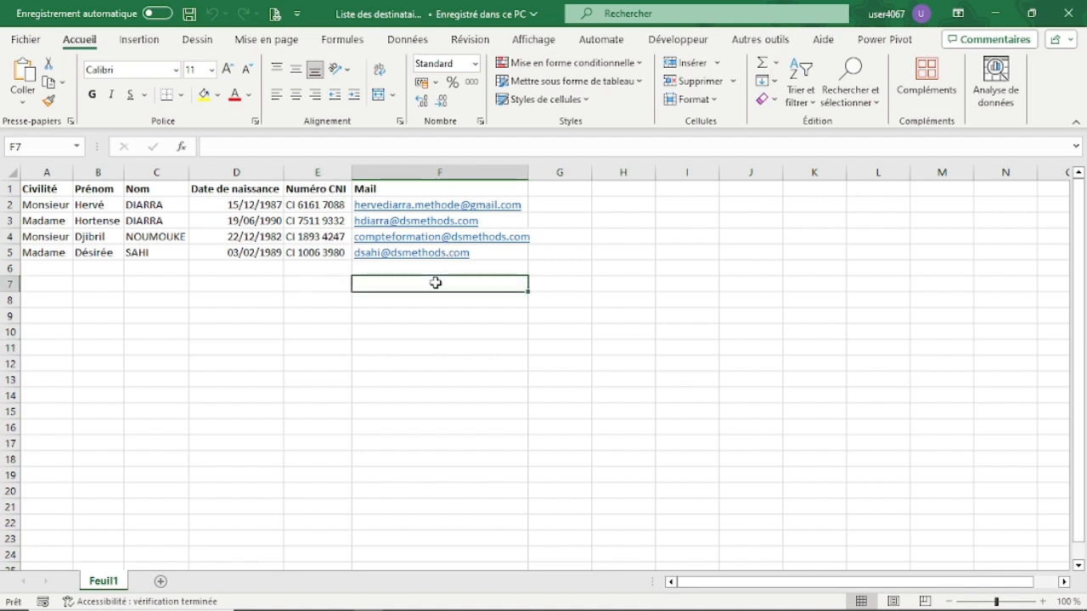
left_click(1068, 13)
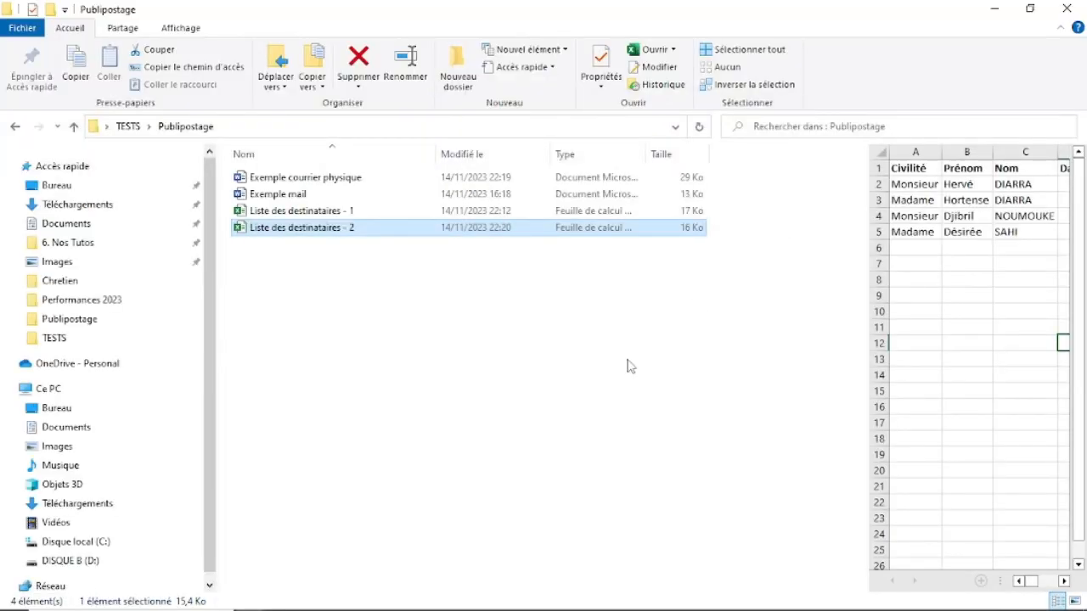
Step: Return to the "Exemple mail" document in Word and start a mail merge of the Courriers type
key("alt+Tab")
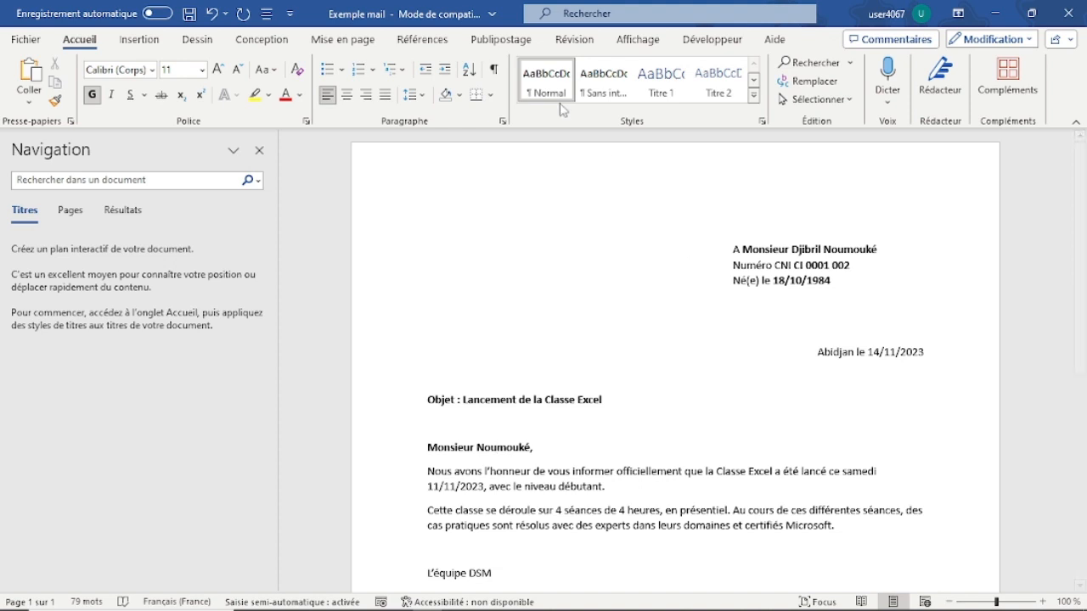
left_click(503, 40)
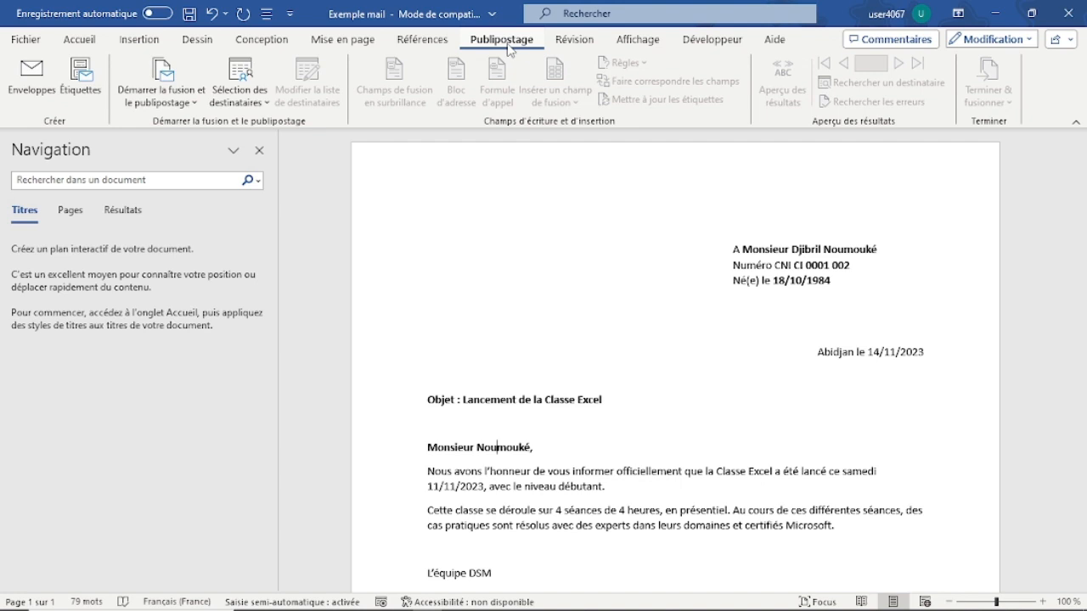
left_click(195, 106)
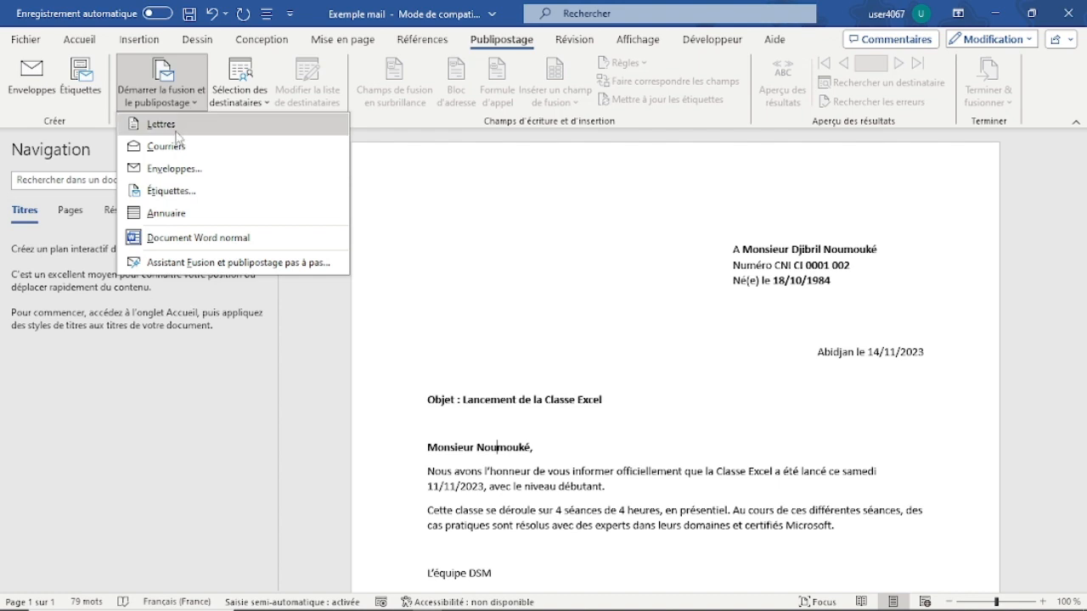
left_click(166, 147)
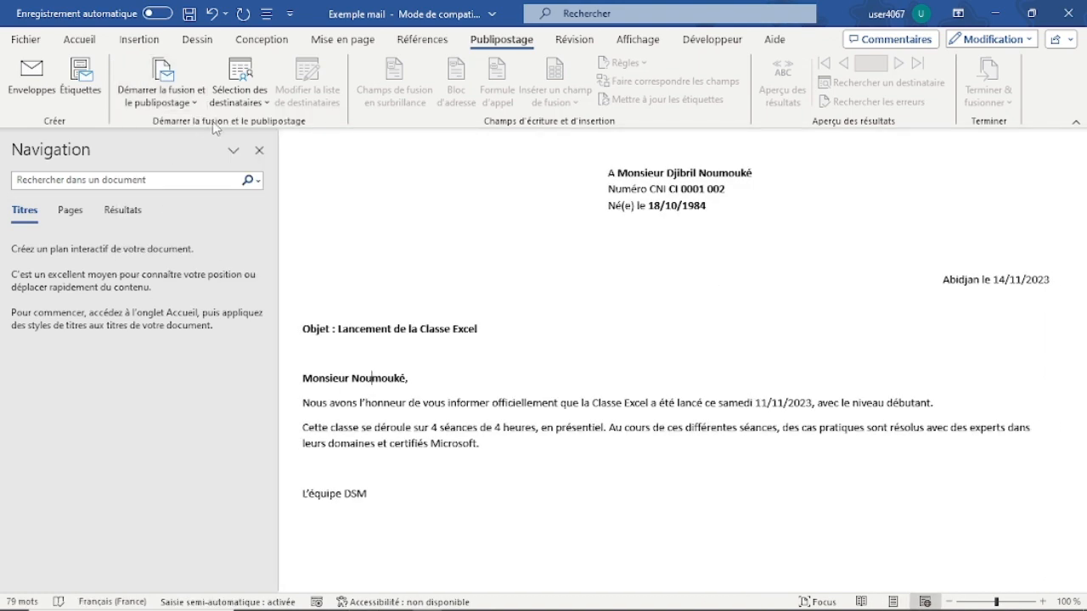
Step: Use the existing list "Liste des destinataires - 2" from Bureau > TESTS > Publipostage as the recipients, with table Feuil1$ and column headers in the first row
left_click(265, 102)
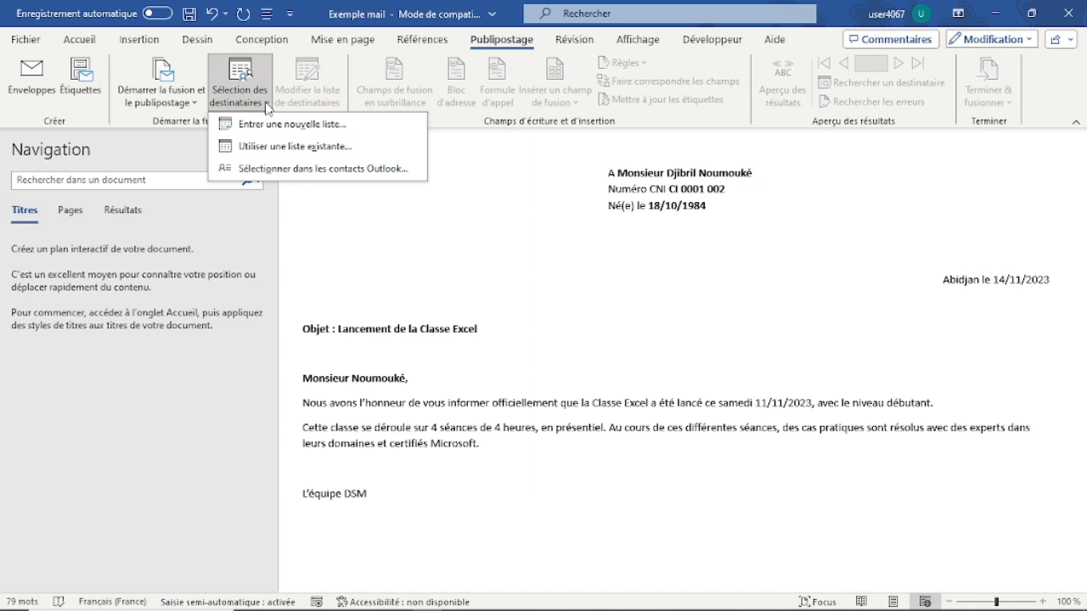
left_click(268, 149)
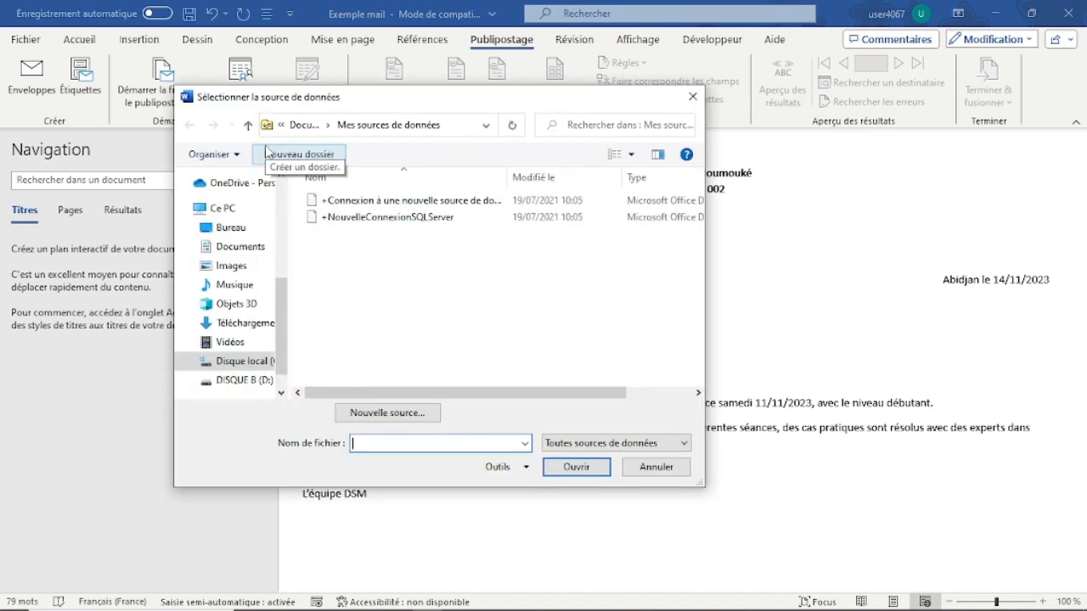
left_click(246, 231)
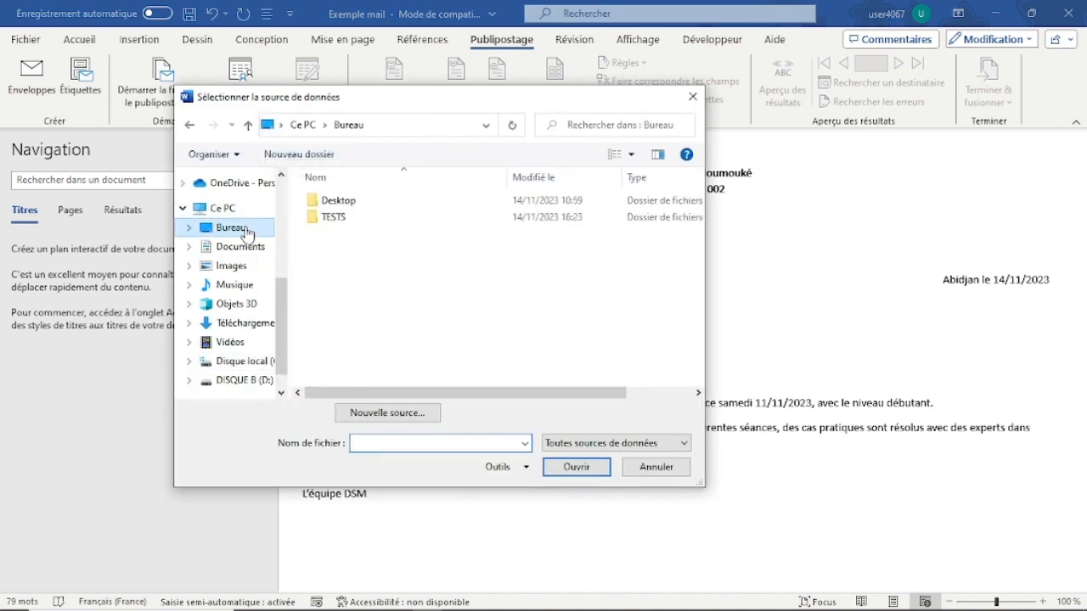
double_click(352, 224)
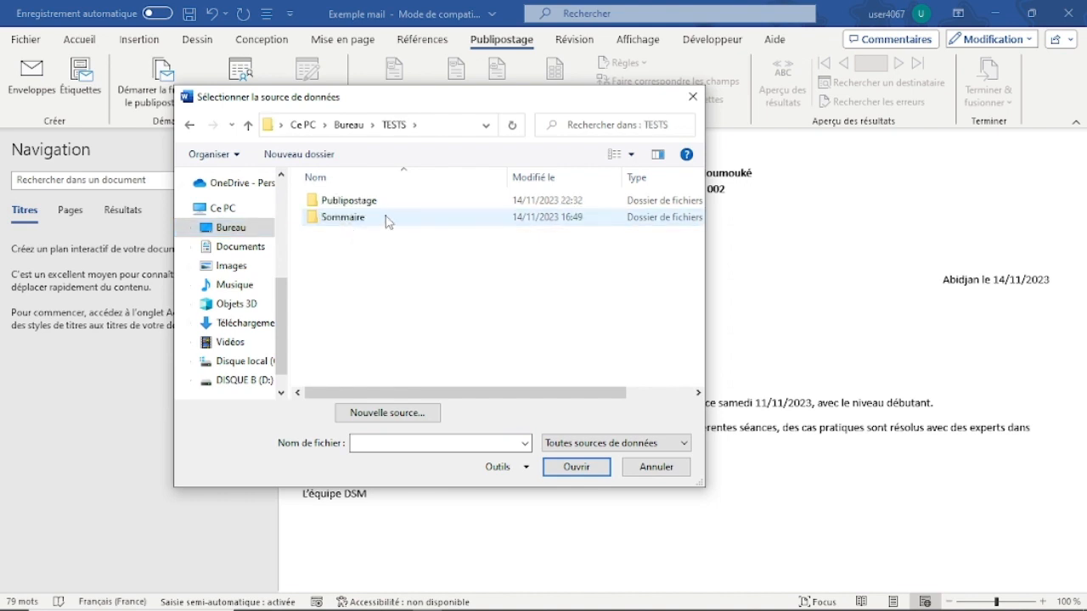
double_click(374, 202)
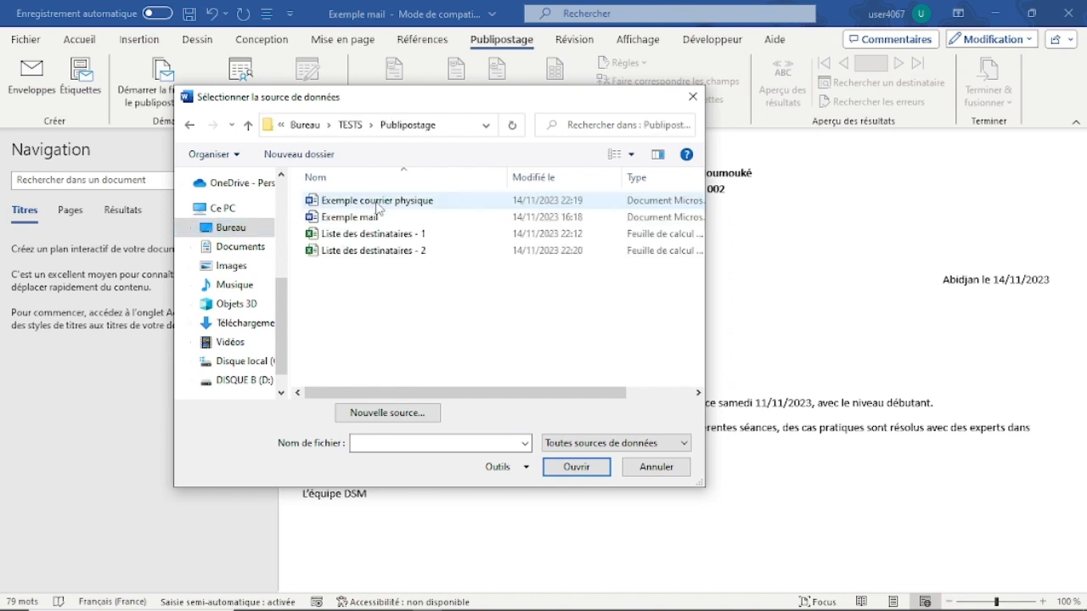
double_click(417, 251)
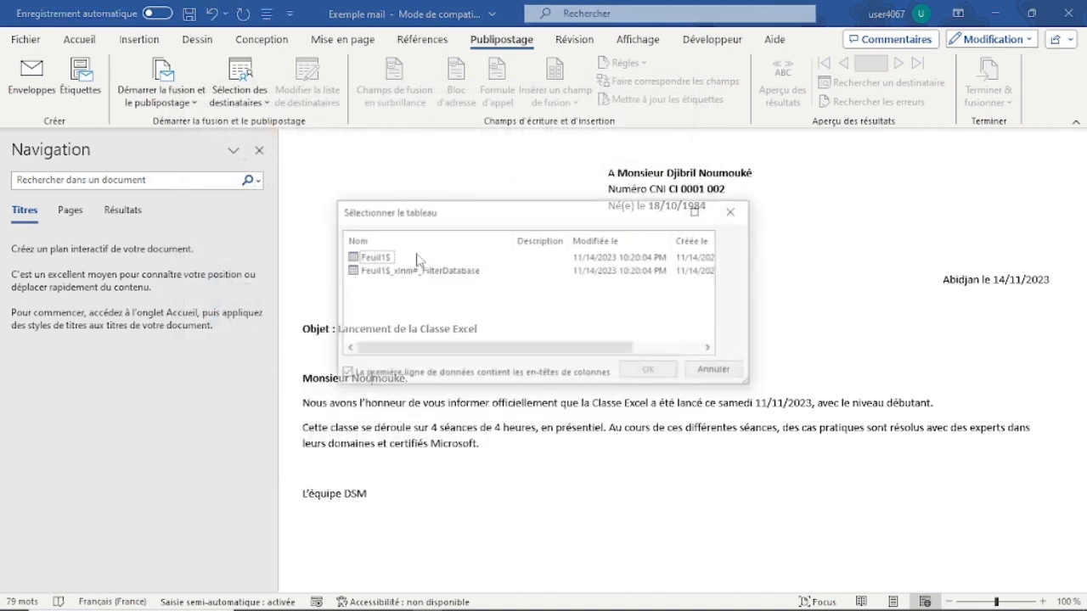
left_click(366, 261)
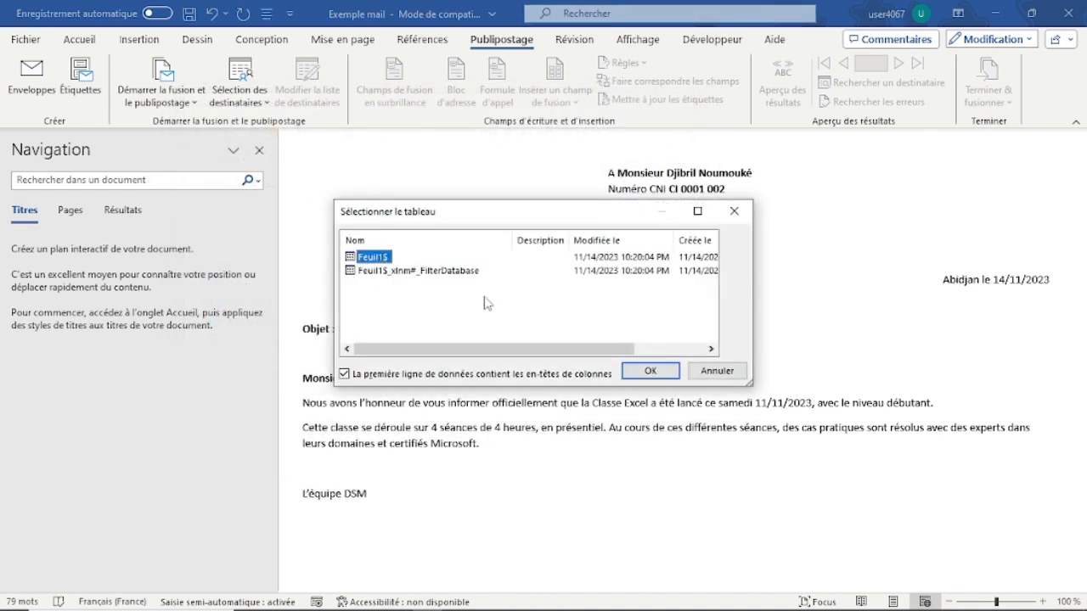
left_click(649, 371)
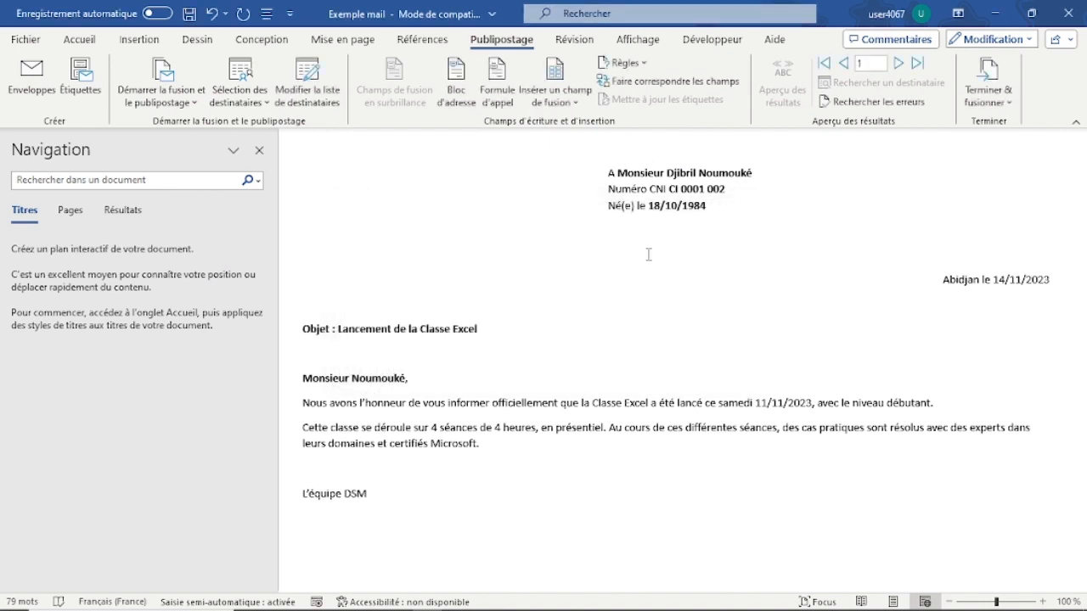
Step: Replace the title "Monsieur" in the letter's recipient line with the Civilité merge field
left_click(619, 175)
left_click(575, 103)
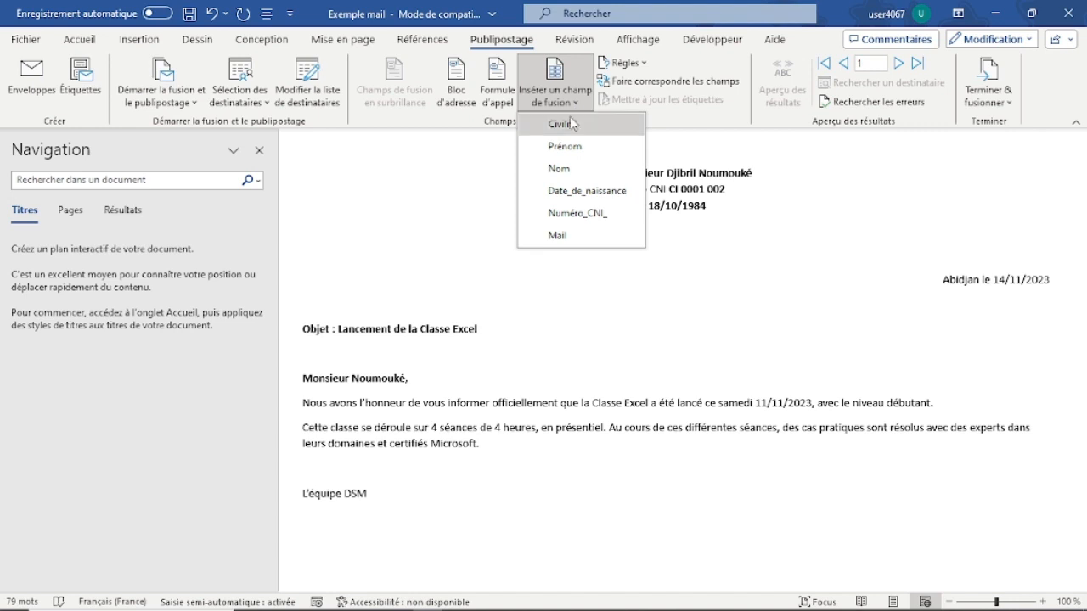
left_click(562, 125)
key("Delete")
key("Delete")
key("Delete")
key("Delete")
key("Delete")
key("Delete")
key("Delete")
key("Delete")
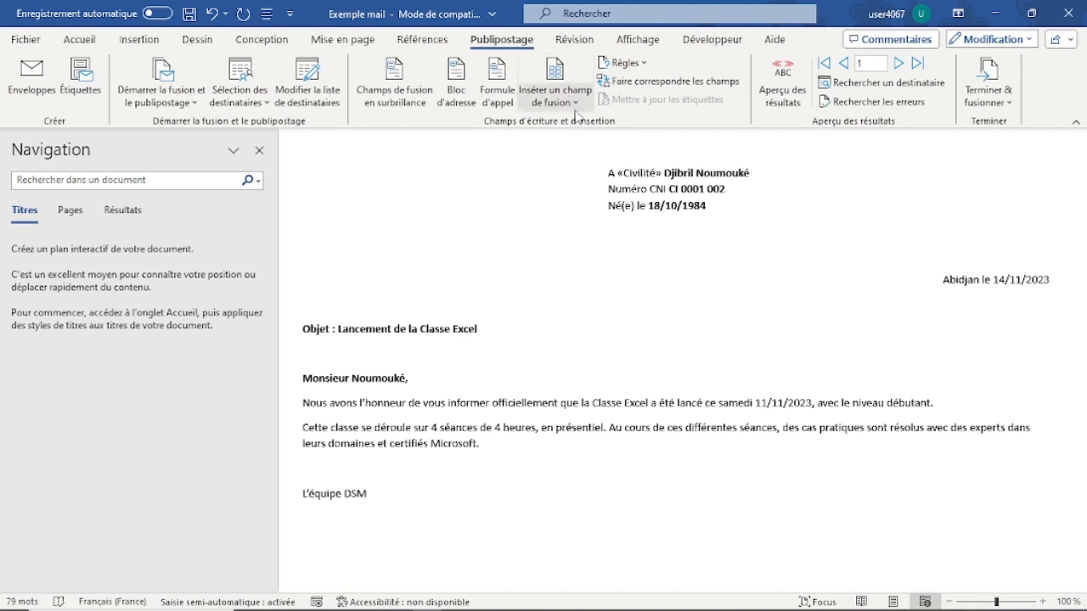
Step: Replace the recipient's first name in the first address line with the Prénom merge field
left_click(575, 102)
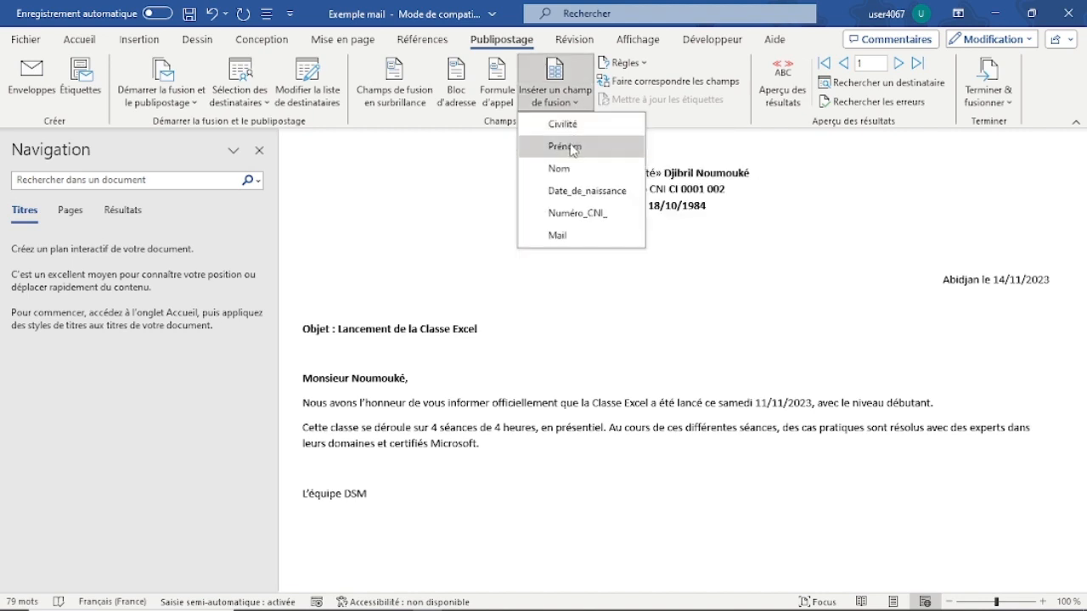
left_click(571, 144)
key("Delete")
key("Delete")
key("Delete")
key("Delete")
key("Delete")
key("Delete")
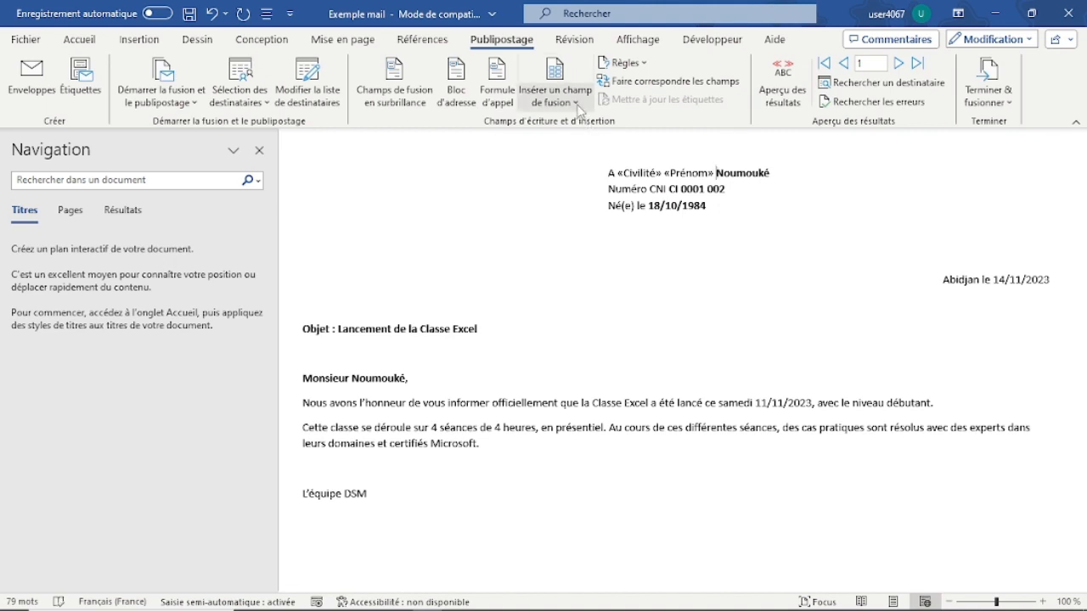
Step: Replace the recipient's surname with the Nom merge field and make the three merge fields on that line bold
left_click(577, 104)
left_click(559, 167)
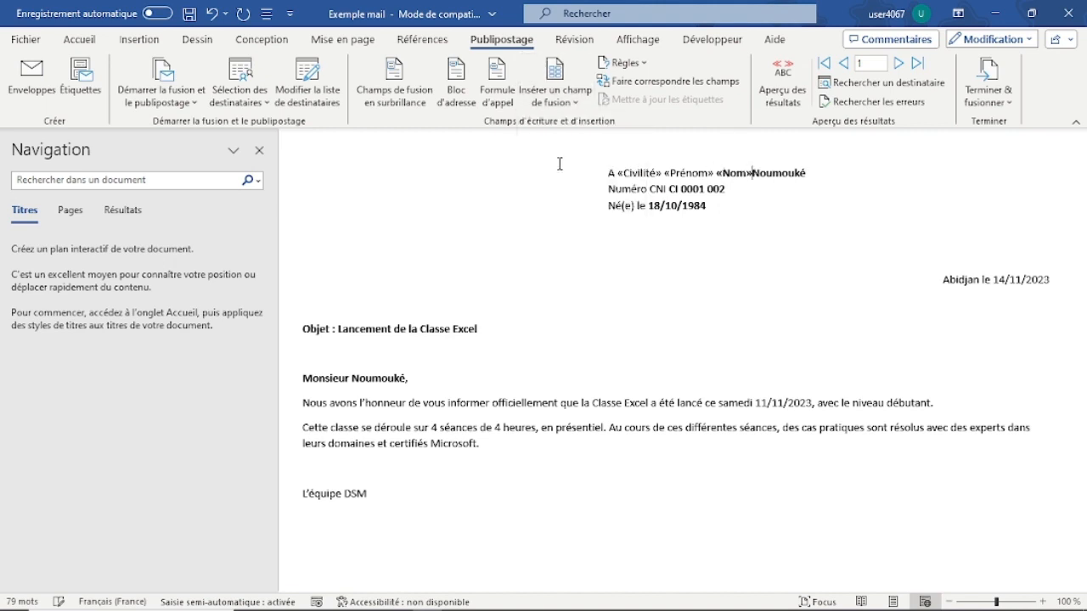
key("Delete")
key("Delete")
key("Delete")
key("Delete")
key("Delete")
key("Delete")
key("Delete")
key("Delete")
left_click_drag(762, 171, 616, 172)
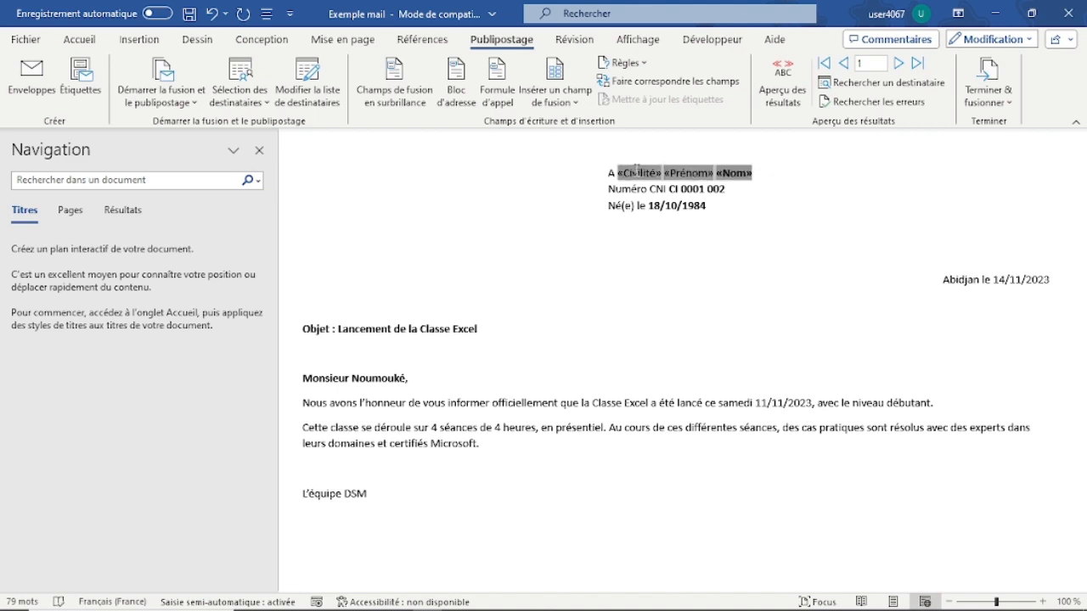
left_click(625, 142)
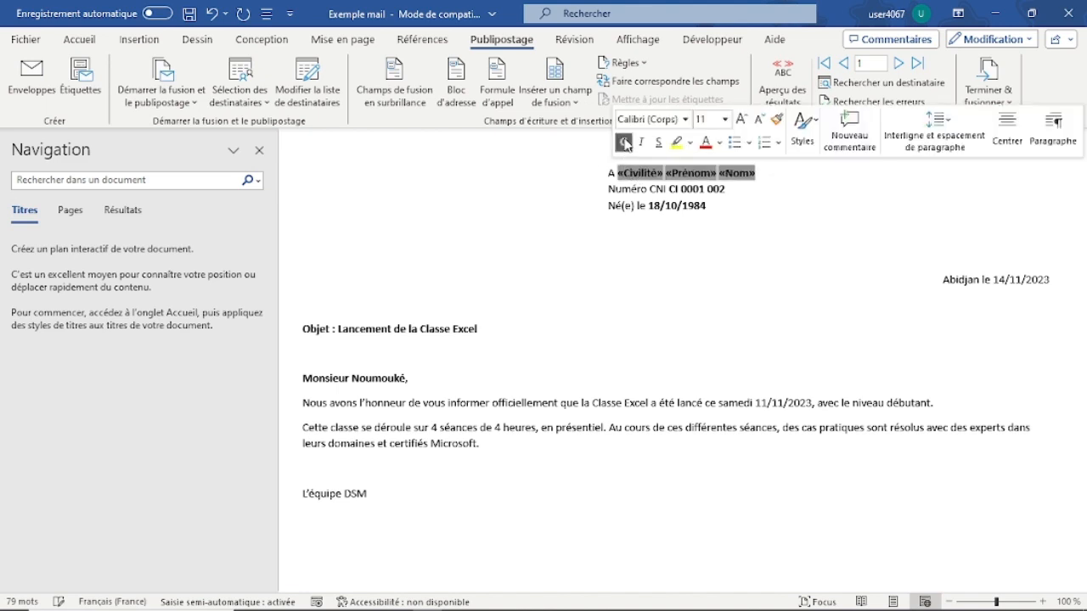
Step: Replace "CNI" and the ID number after "Numéro" with the Numéro_CNI_ merge field
left_click(733, 189)
key("BackSpace")
key("BackSpace")
key("BackSpace")
key("BackSpace")
key("BackSpace")
key("BackSpace")
key("BackSpace")
key("BackSpace")
key("BackSpace")
key("BackSpace")
key("BackSpace")
key("BackSpace")
key("BackSpace")
key("BackSpace")
key("BackSpace")
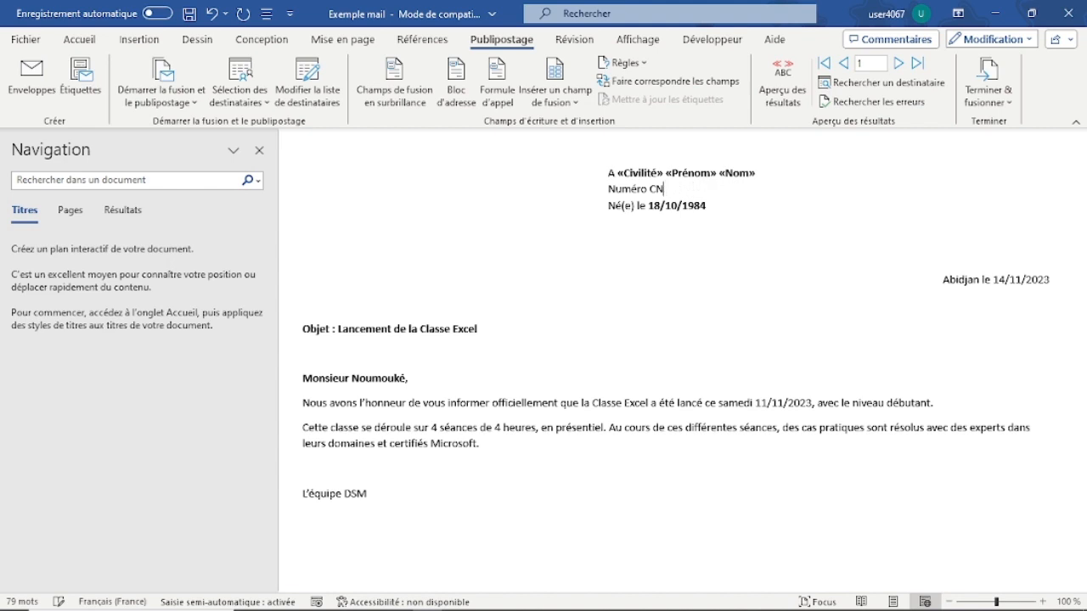
left_click(579, 104)
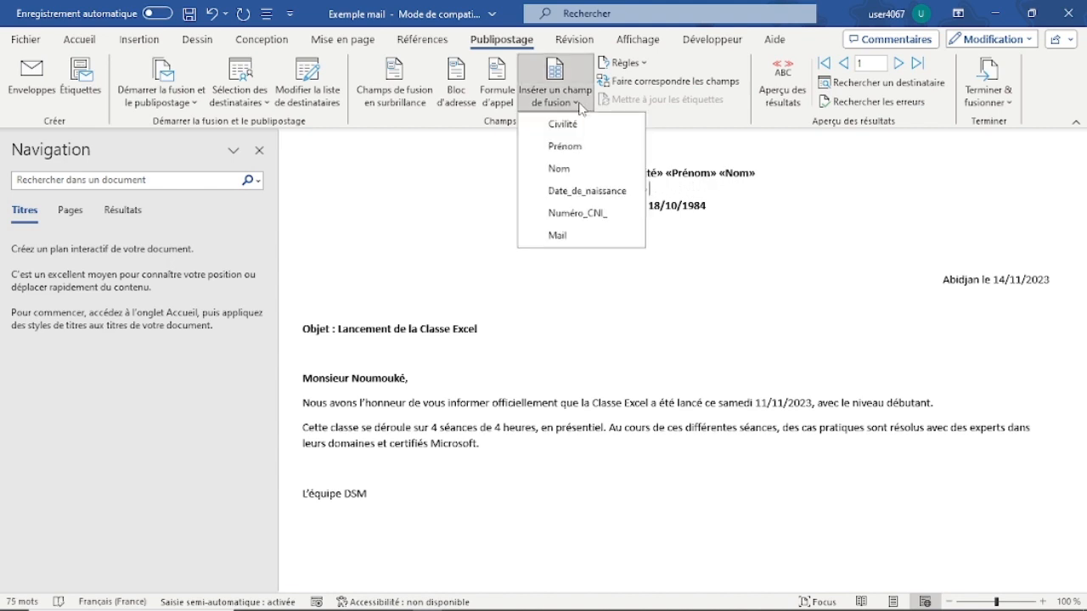
left_click(587, 213)
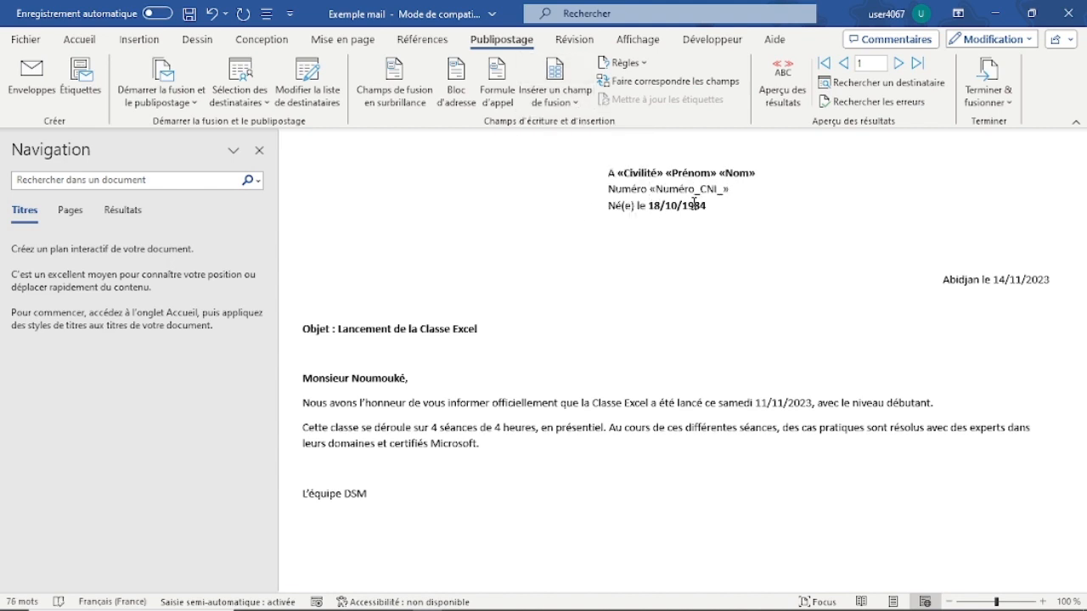
Step: Replace the birth date after "Né(e) le" with the Date_de_naissance merge field
left_click_drag(707, 205, 648, 208)
key("Delete")
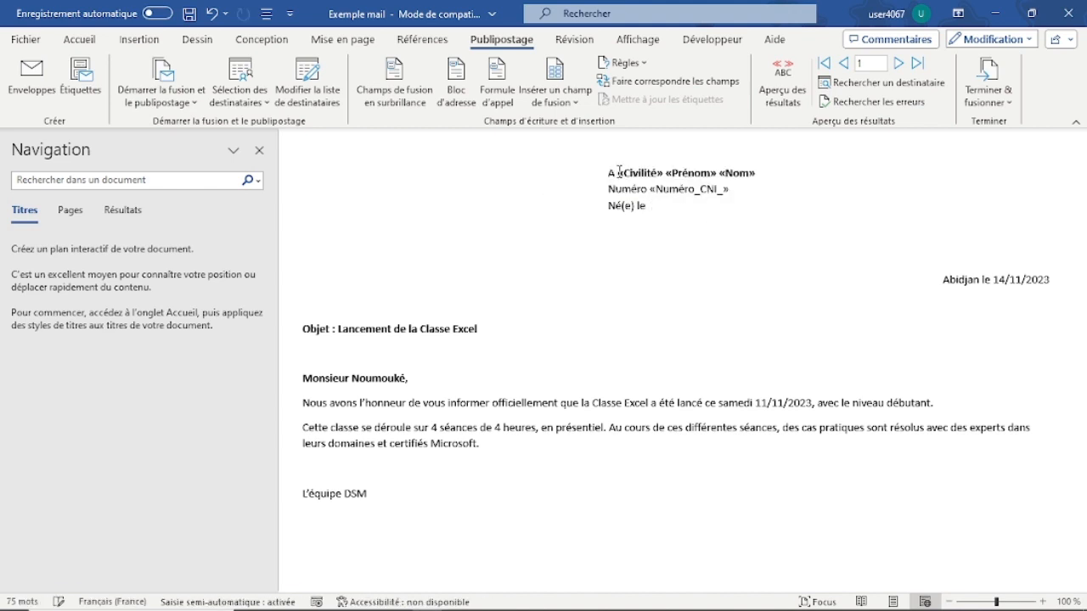
left_click(579, 103)
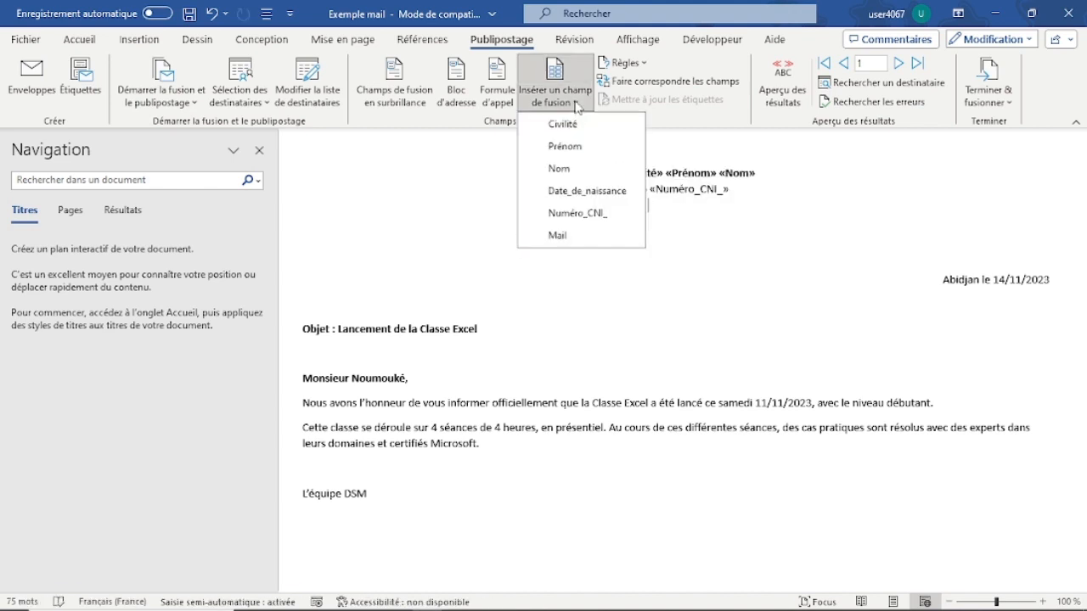
left_click(582, 192)
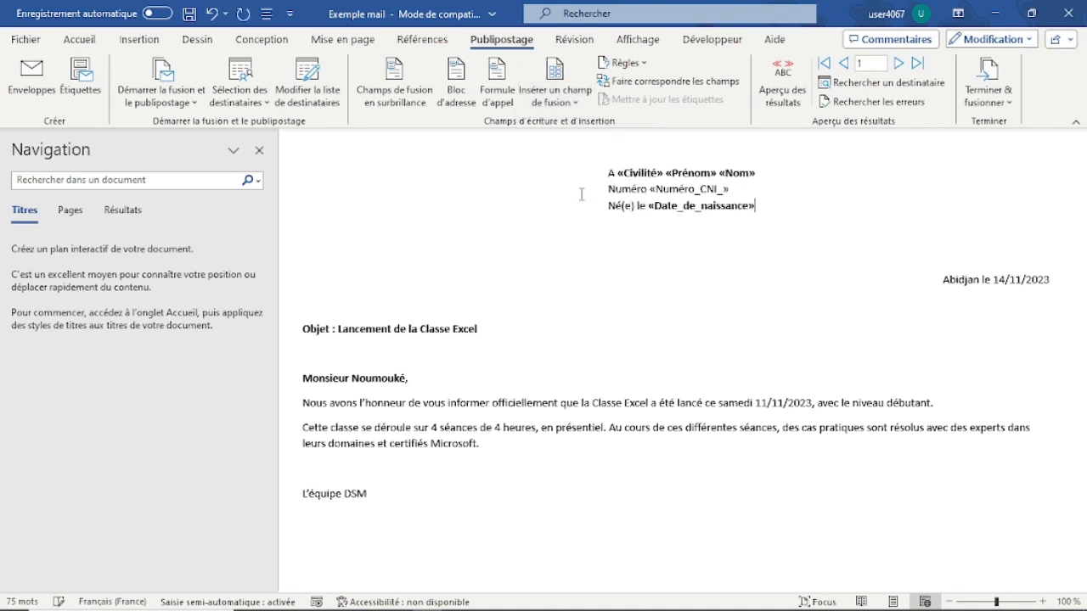
Step: Replace the surname after "Monsieur" in the salutation with the Nom merge field
left_click(411, 377)
key("BackSpace")
key("BackSpace")
key("BackSpace")
key("BackSpace")
key("BackSpace")
key("BackSpace")
key("BackSpace")
key("BackSpace")
left_click(579, 102)
left_click(577, 169)
Step: Preview the merge results, browse the letters up to record 4 and go back to record 3
left_click(498, 485)
left_click(785, 79)
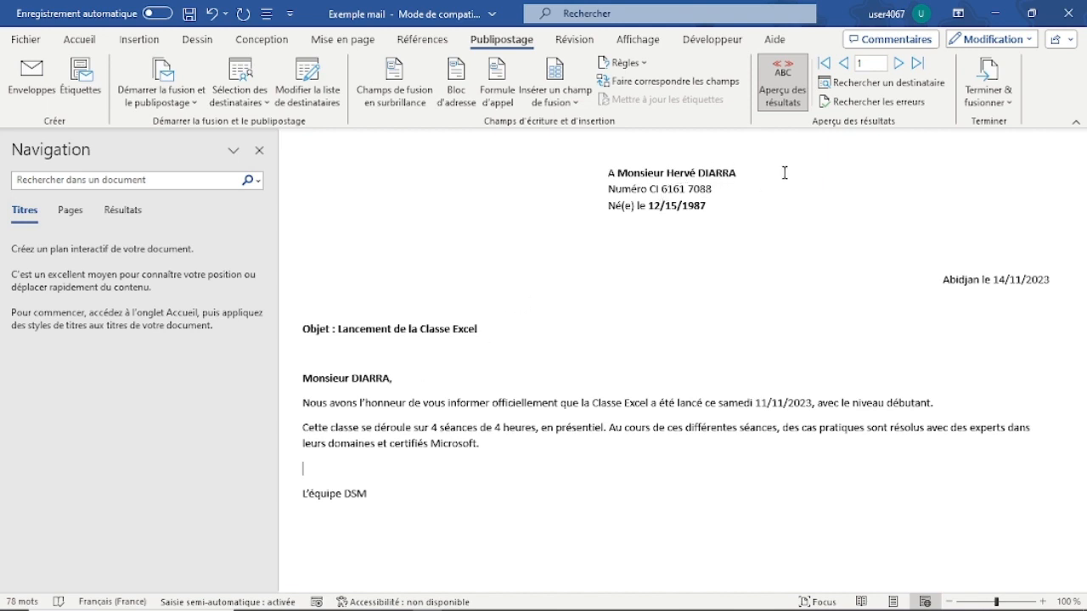
left_click(898, 63)
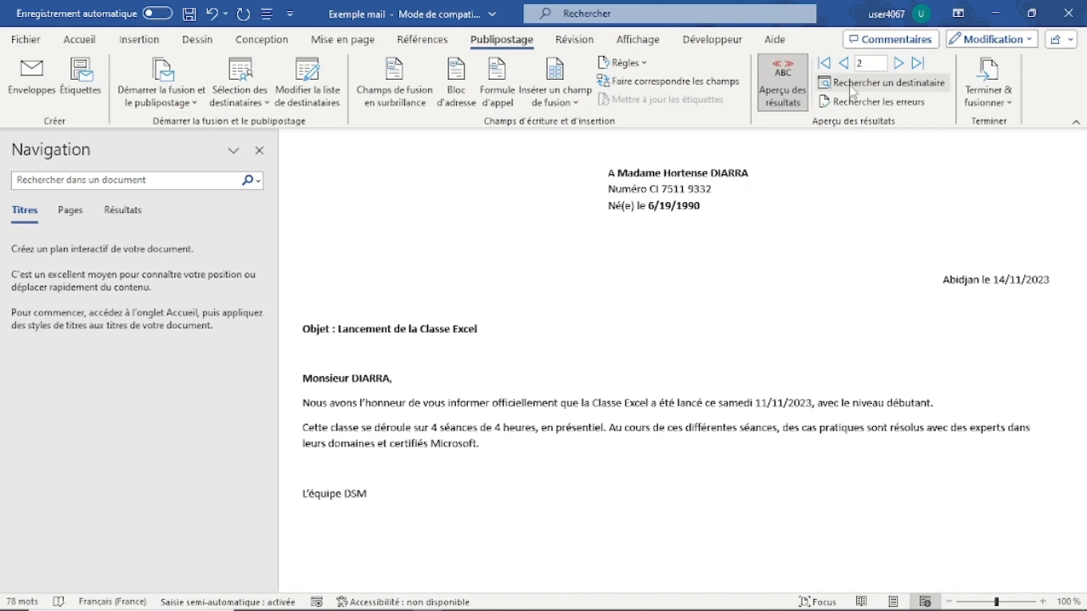
left_click(898, 65)
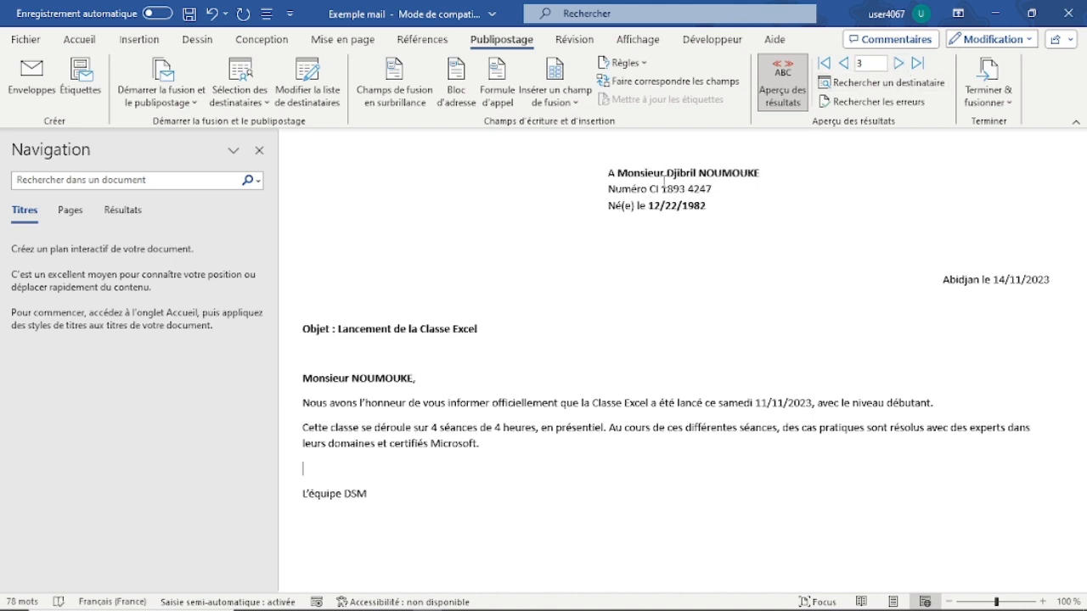
left_click(898, 65)
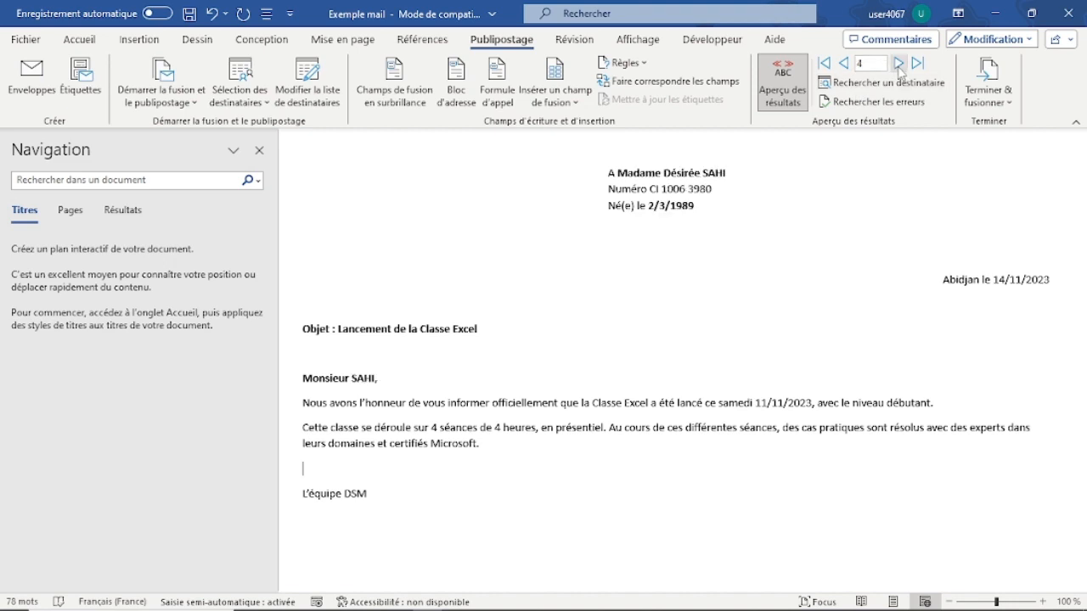
left_click(843, 65)
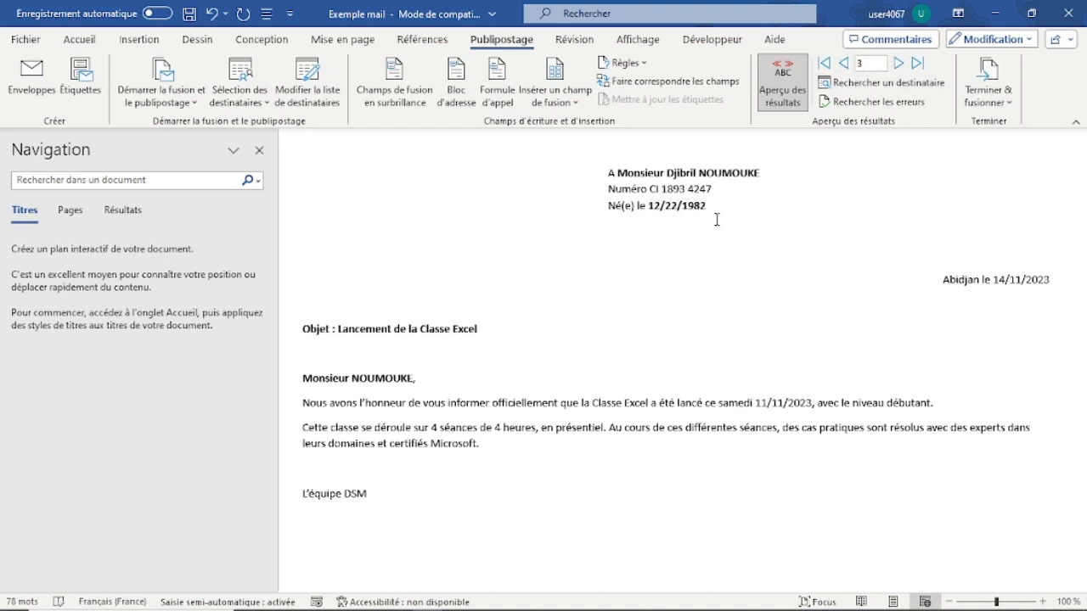
Step: Examine the order of day, month and year in the previewed birth date after "Né(e) le"
left_click(654, 209)
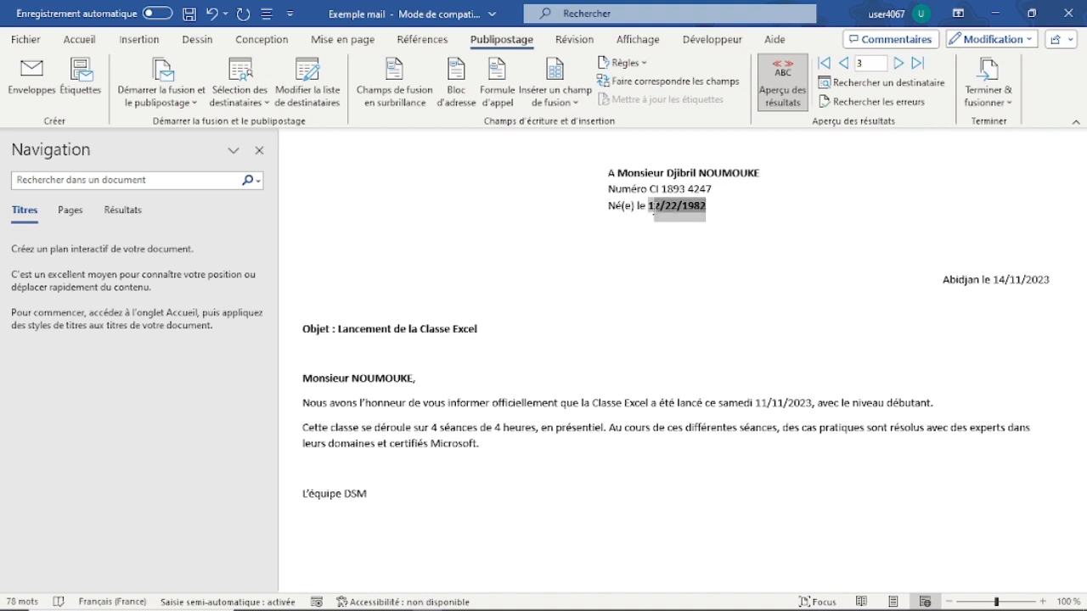
double_click(654, 210)
left_click(677, 255)
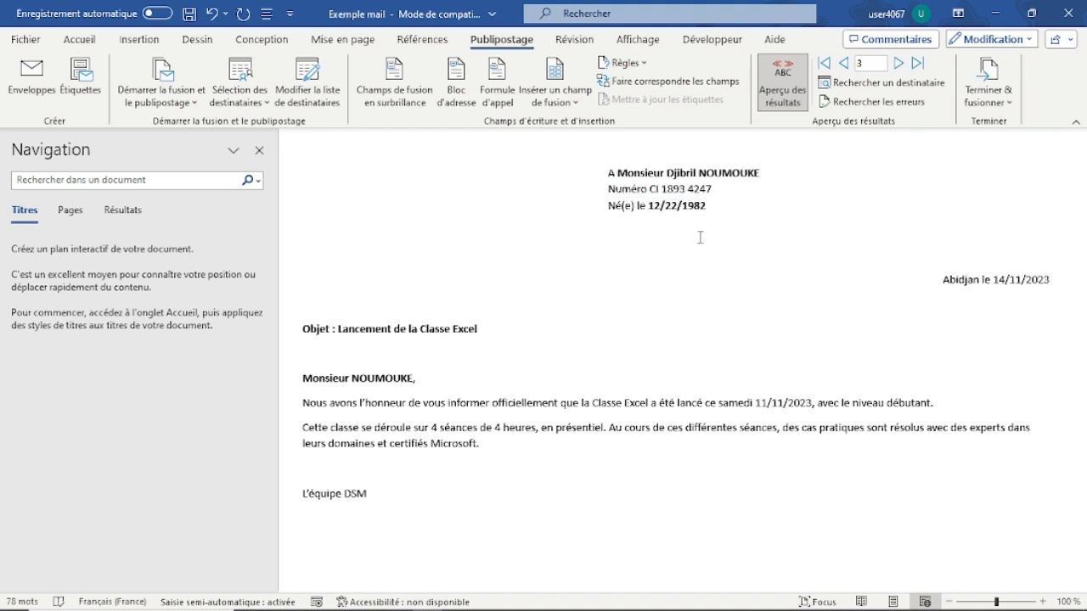
left_click_drag(707, 206, 648, 208)
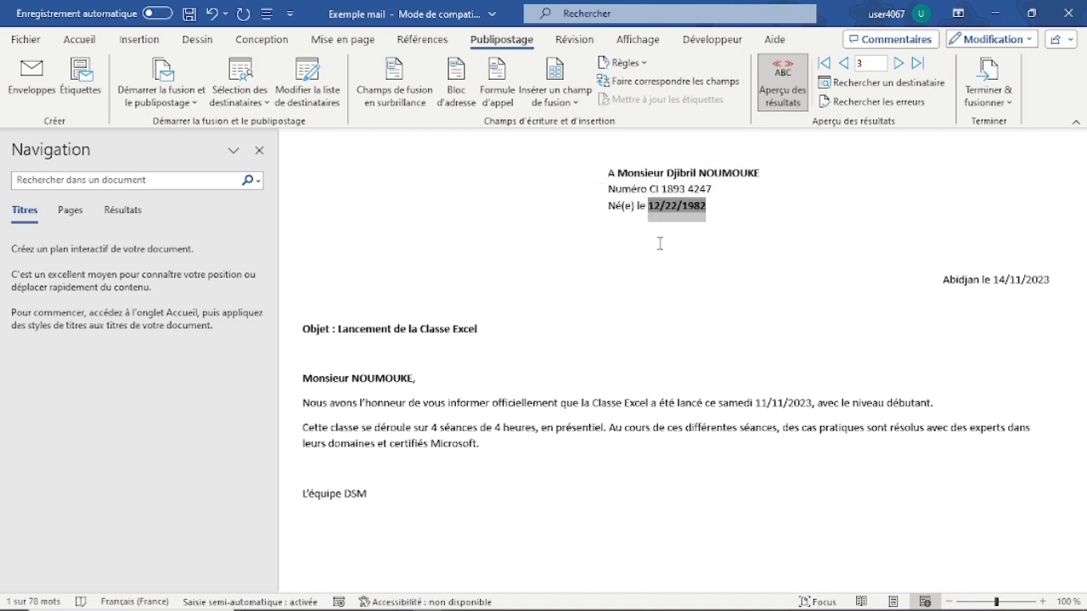
left_click(659, 241)
left_click_drag(650, 207, 676, 210)
left_click(667, 208)
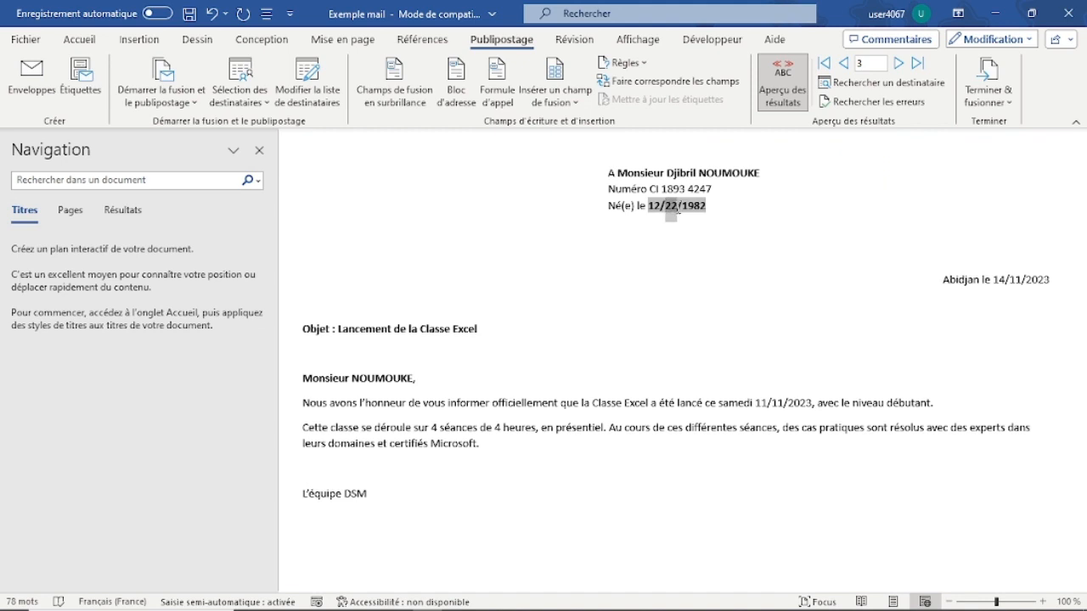
left_click(686, 210)
Step: Turn off the results preview, show the Date_de_naissance field's code and add the date format switch \@ "dd/MM/yyyy" to it
left_click(782, 92)
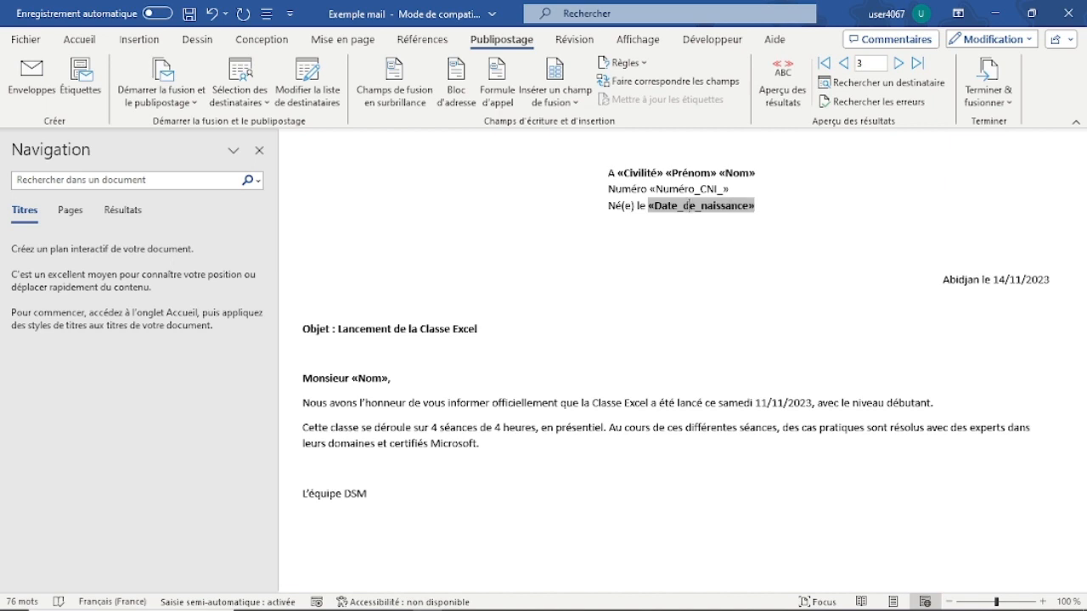
right_click(688, 208)
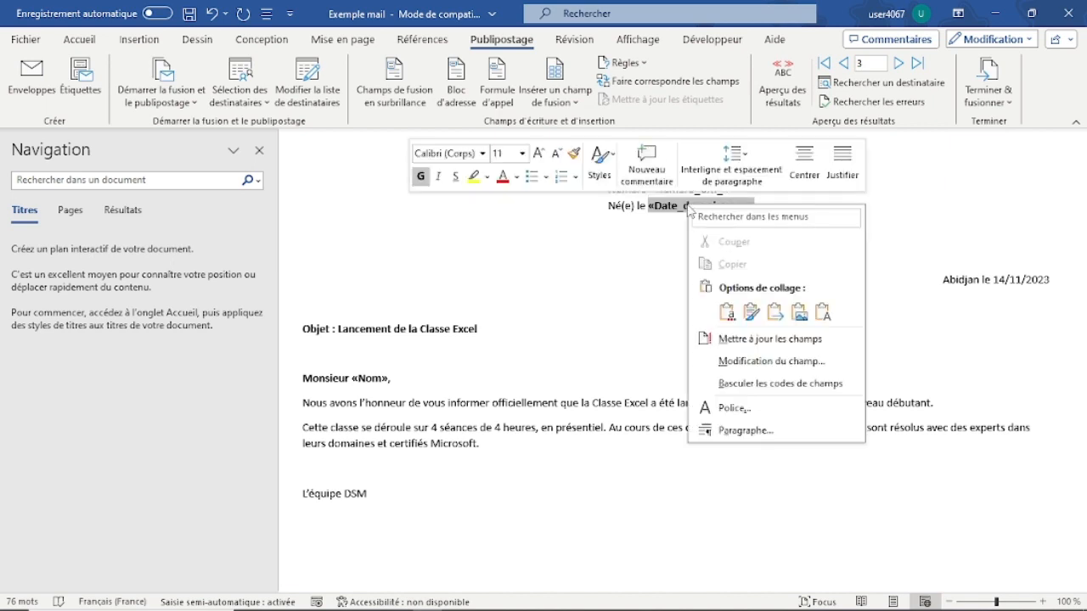
left_click(767, 387)
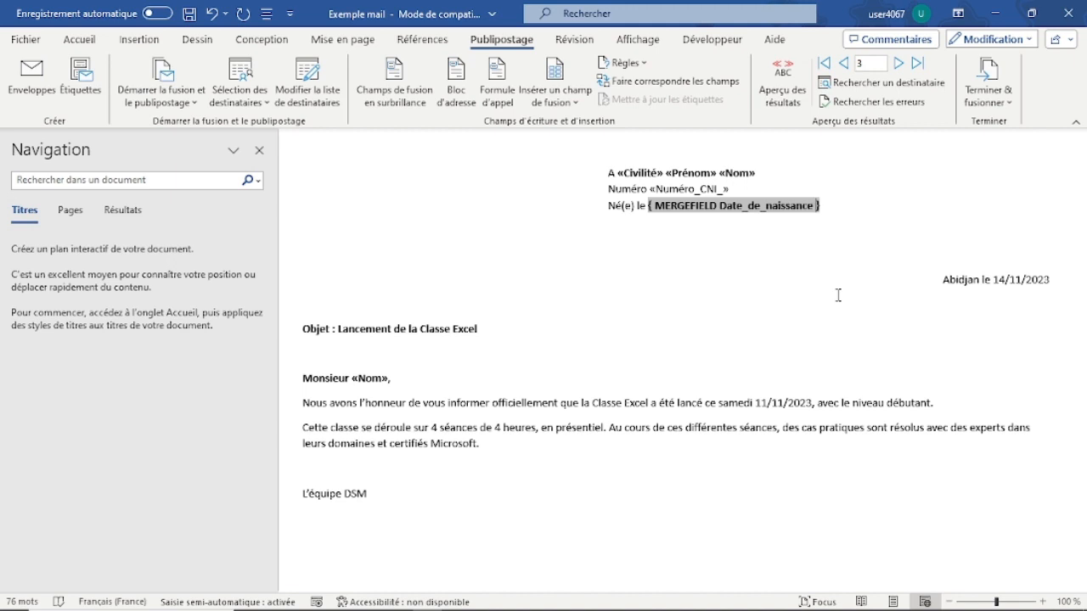
type("\\@ \"dd")
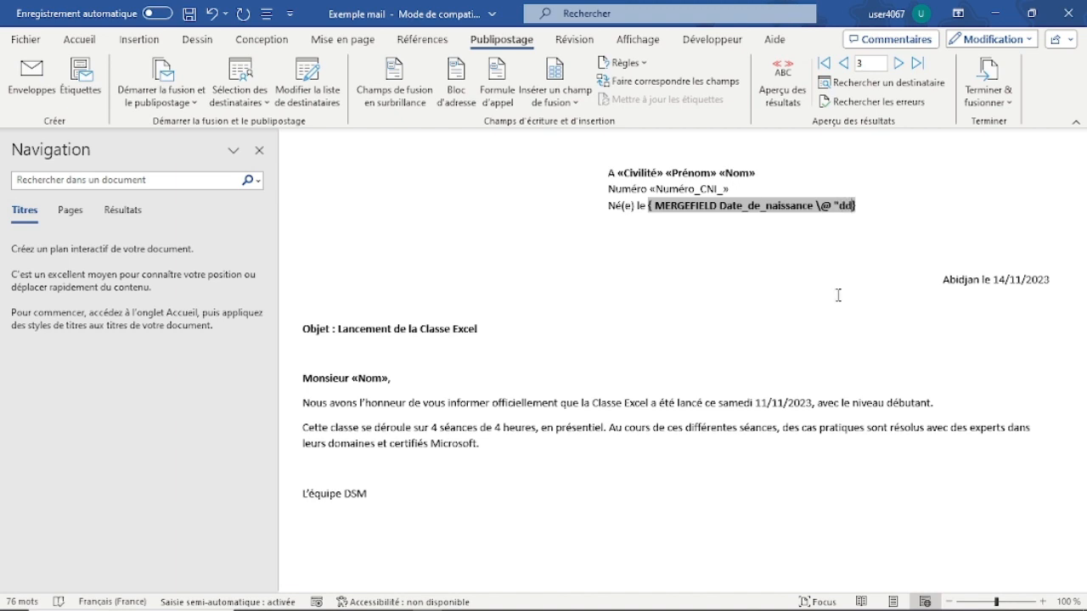
type("/MM/yyyy")
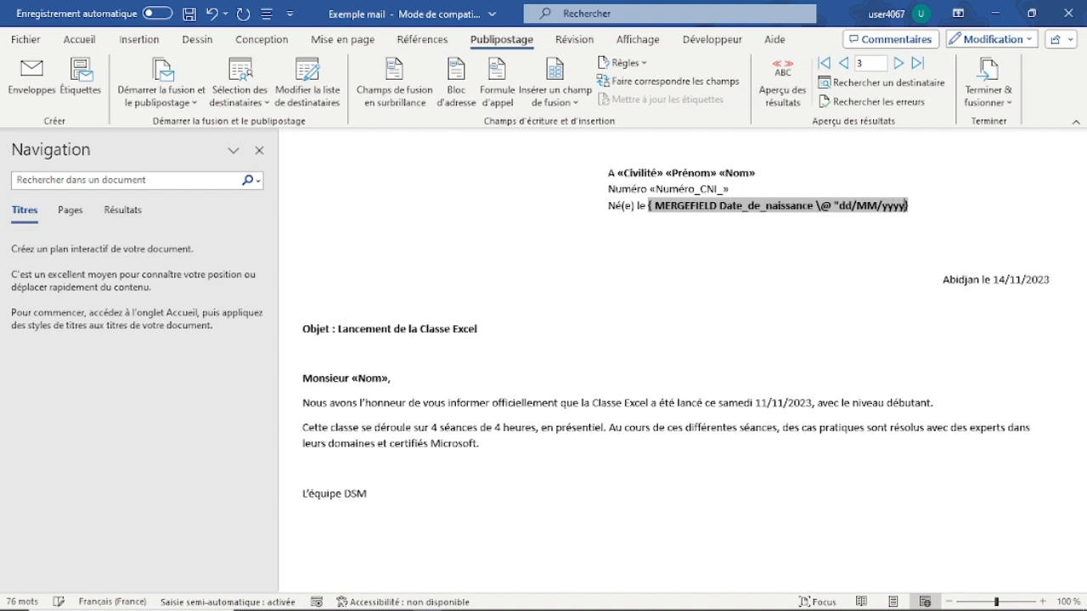
type("\"")
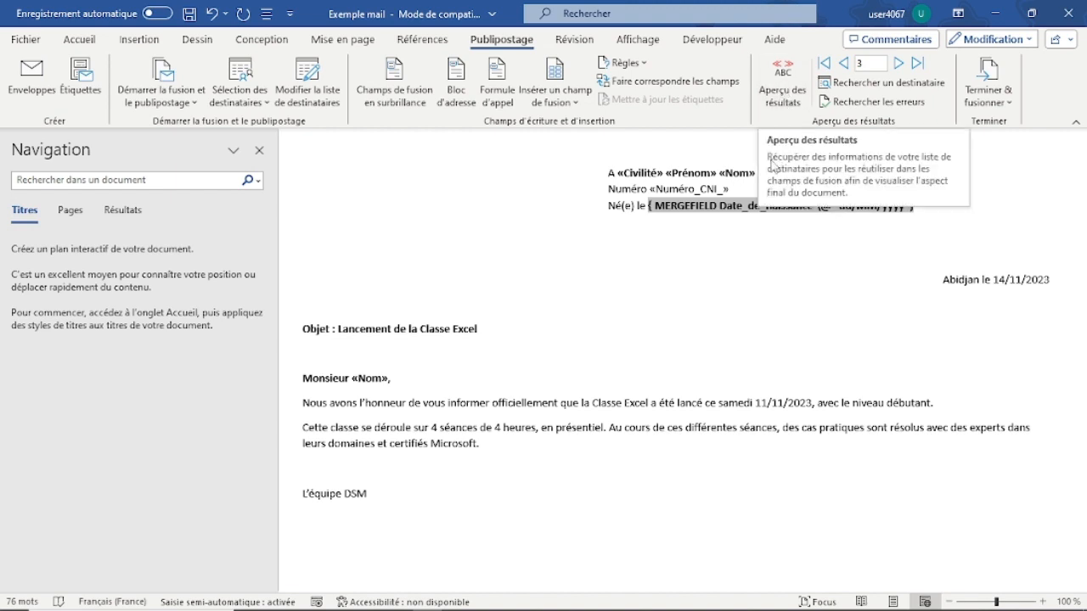
Step: Preview the merge results again and check the format of the birth date after "Né(e) le"
left_click(799, 87)
left_click(717, 204)
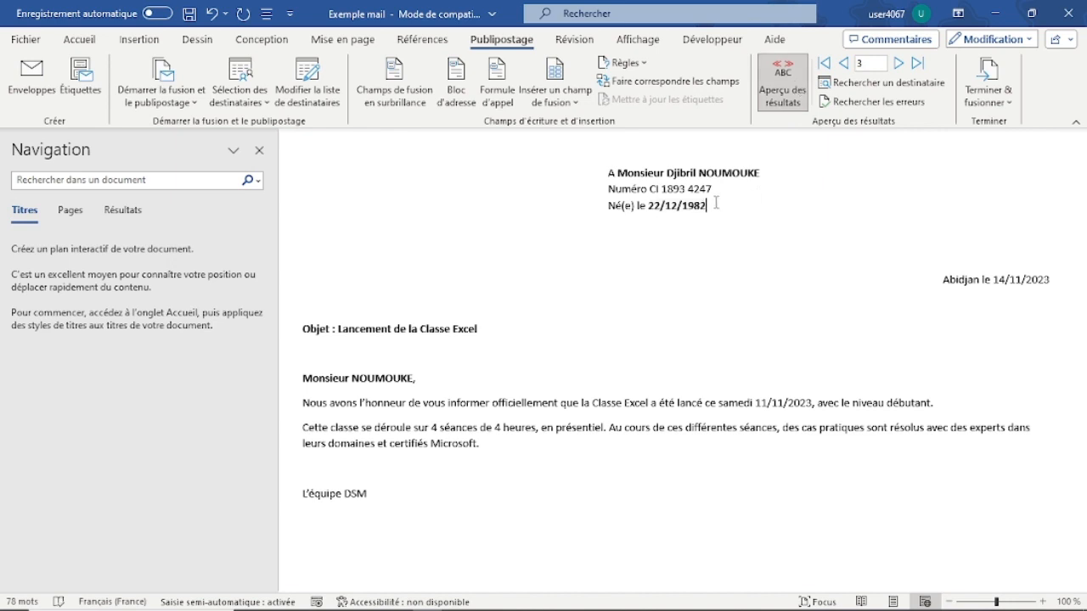
double_click(652, 207)
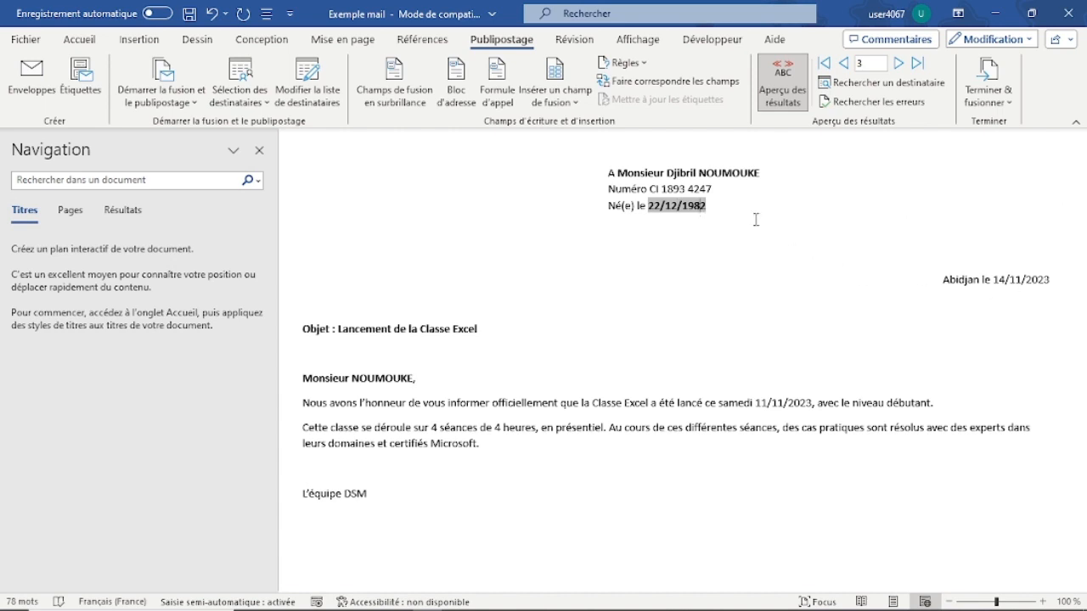
left_click(733, 206)
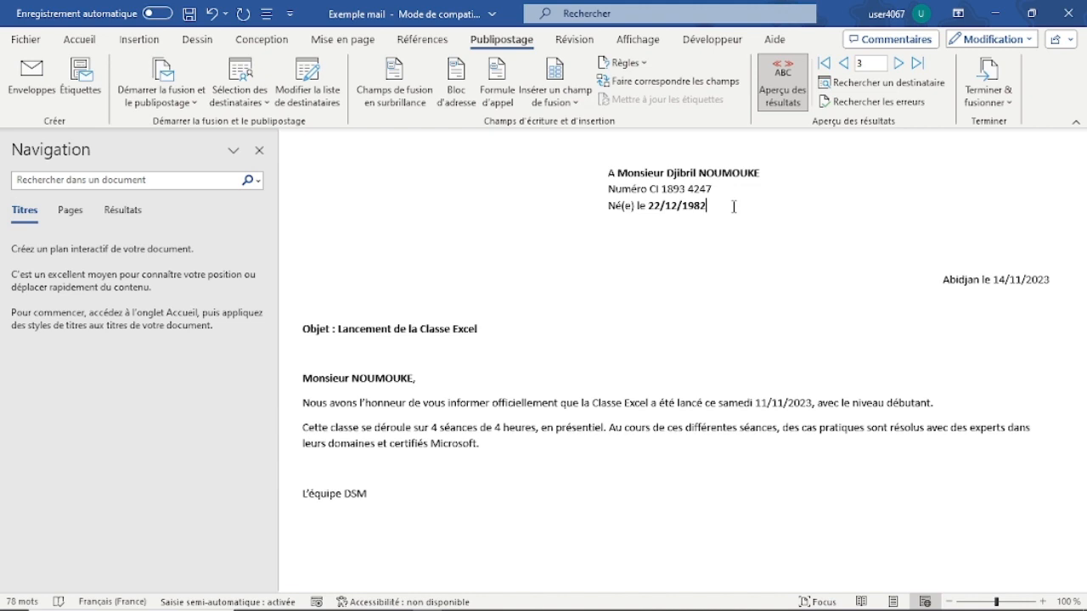
Step: Finish the merge by e-mailing the letter to all records, with Mail as the recipient field and "Information" as the subject line
left_click(1010, 103)
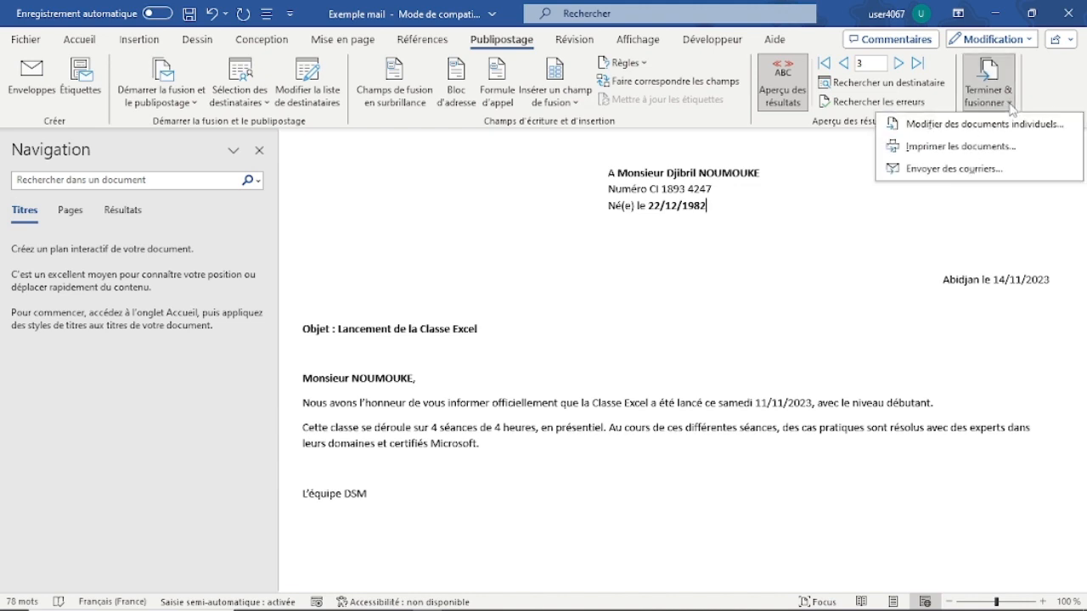
left_click(933, 170)
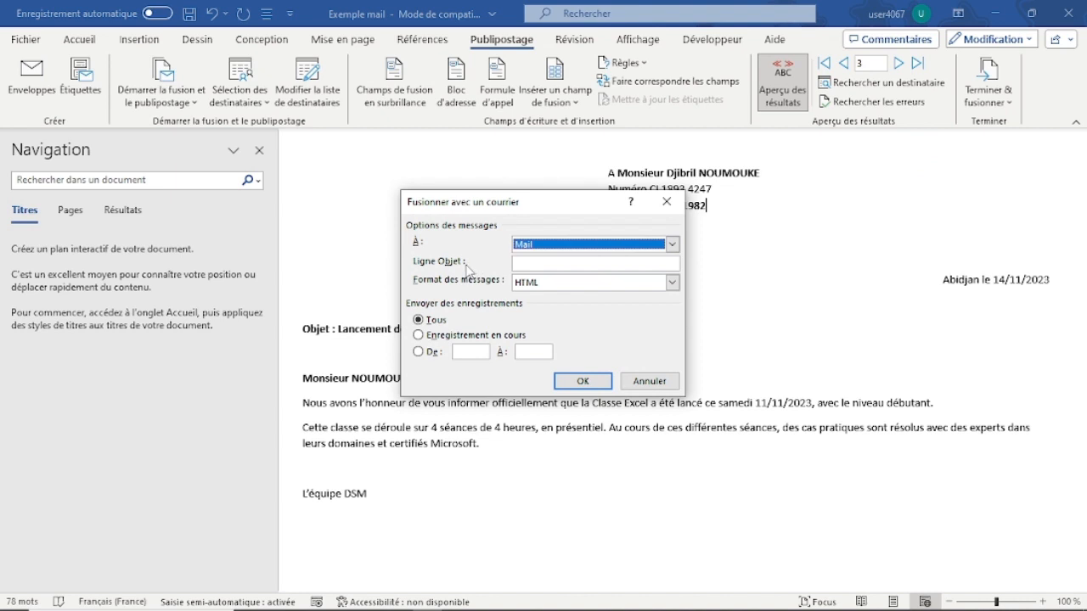
left_click(672, 245)
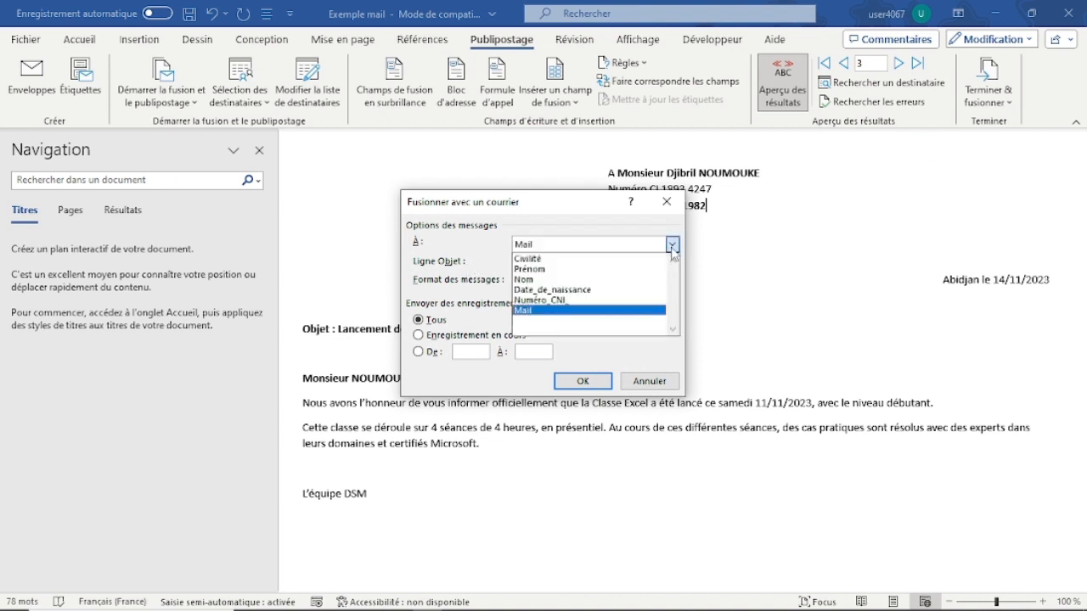
left_click(559, 316)
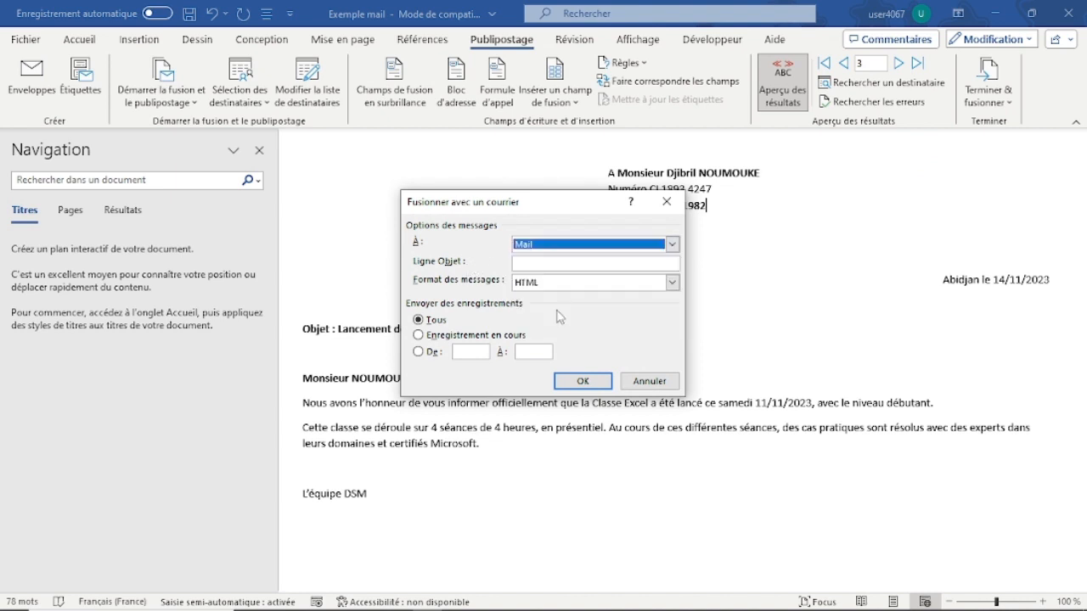
left_click(544, 264)
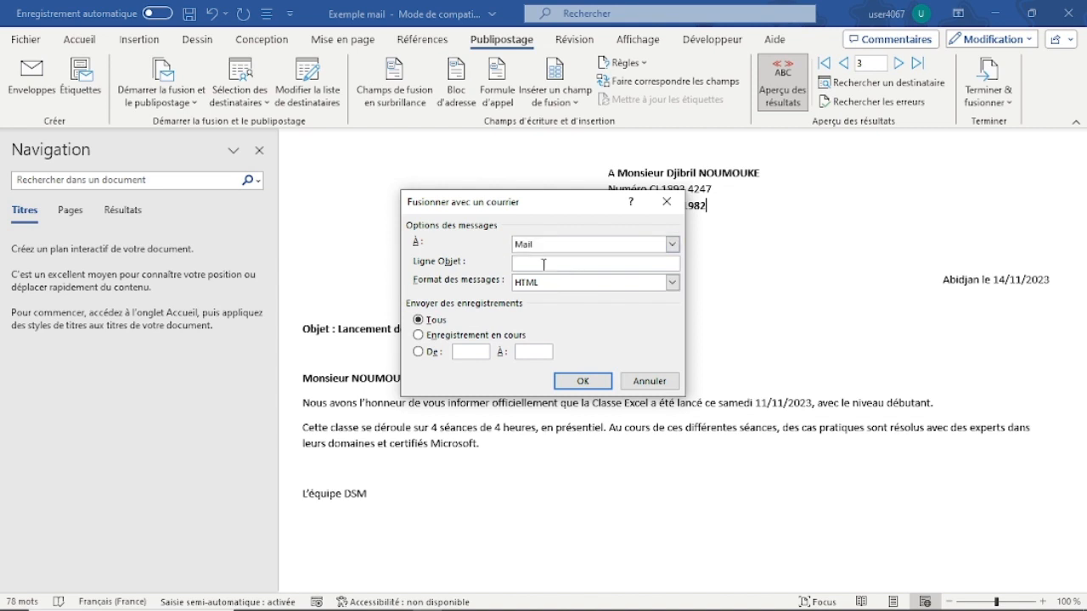
type("Information")
left_click(570, 381)
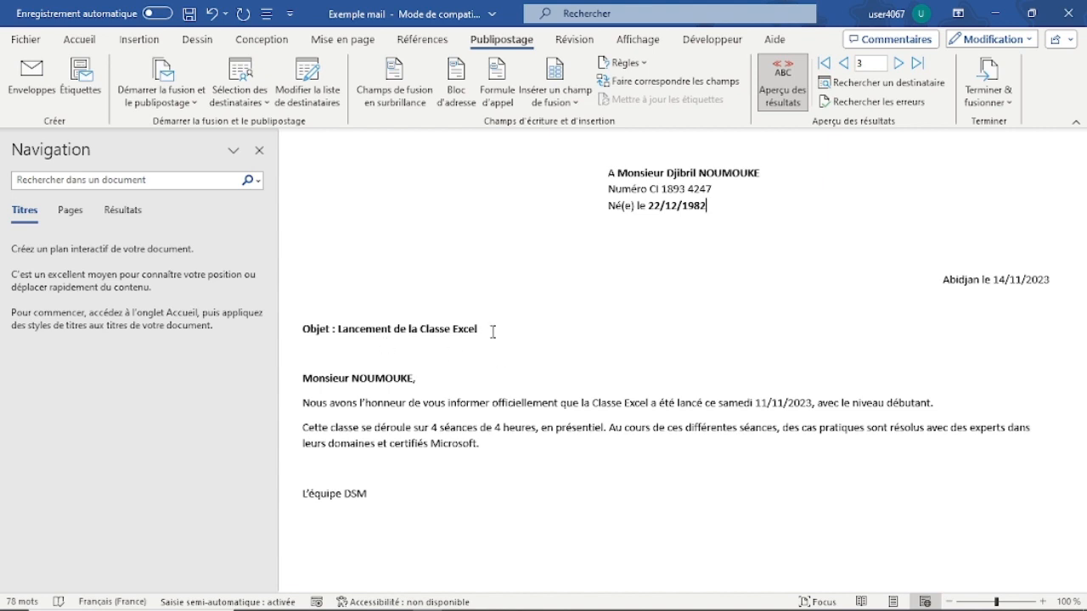
left_click_drag(491, 331, 339, 330)
left_click(571, 428)
Step: Switch to Gmail, open the newly received "Information" message in the inbox and read through the personalised letter
mouse_move(280, 605)
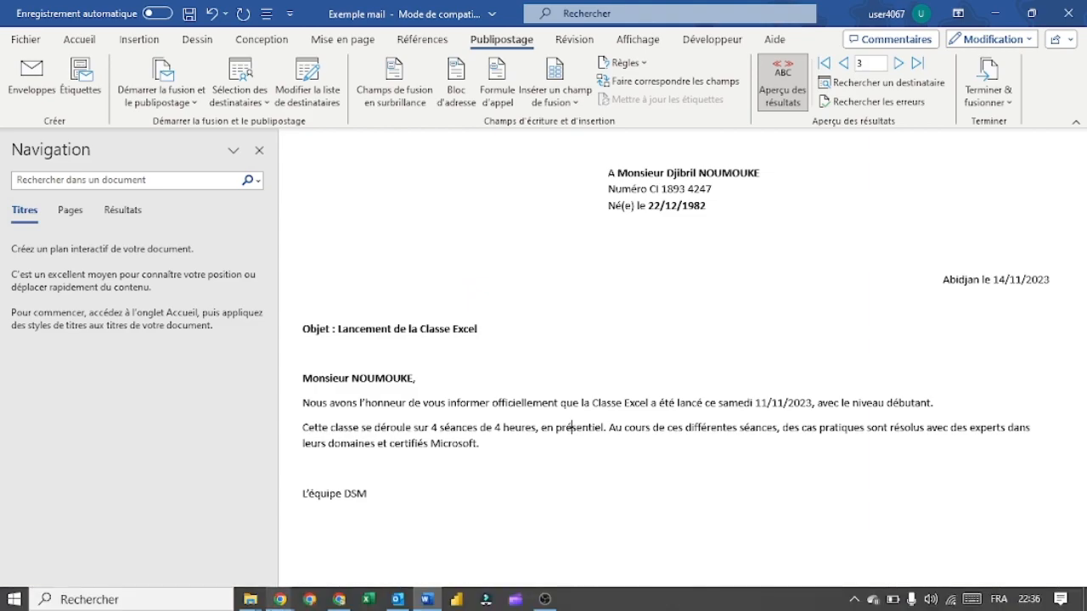
left_click(339, 599)
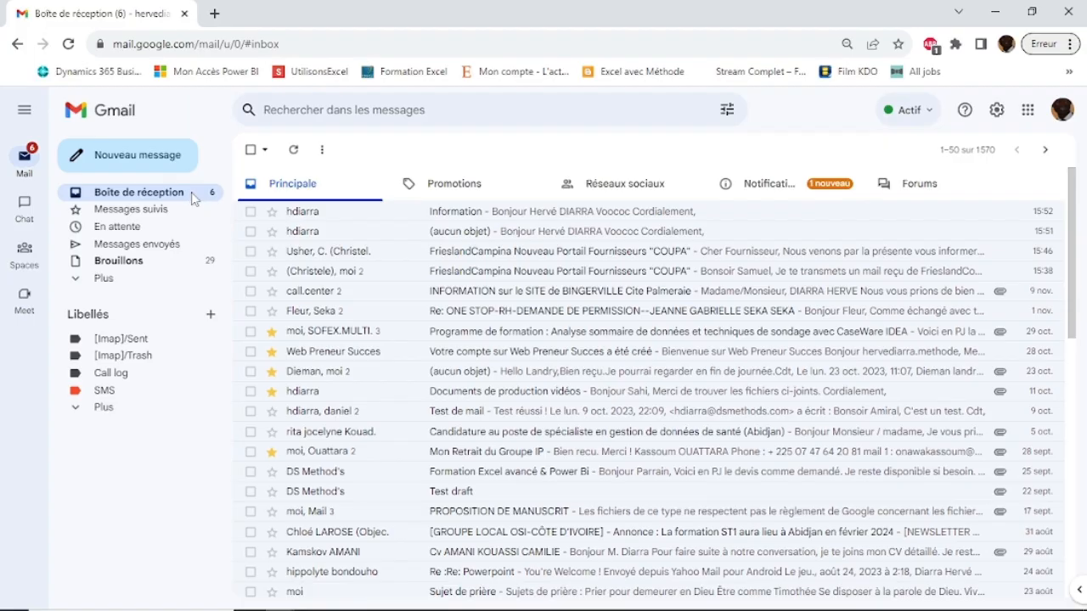
left_click(193, 199)
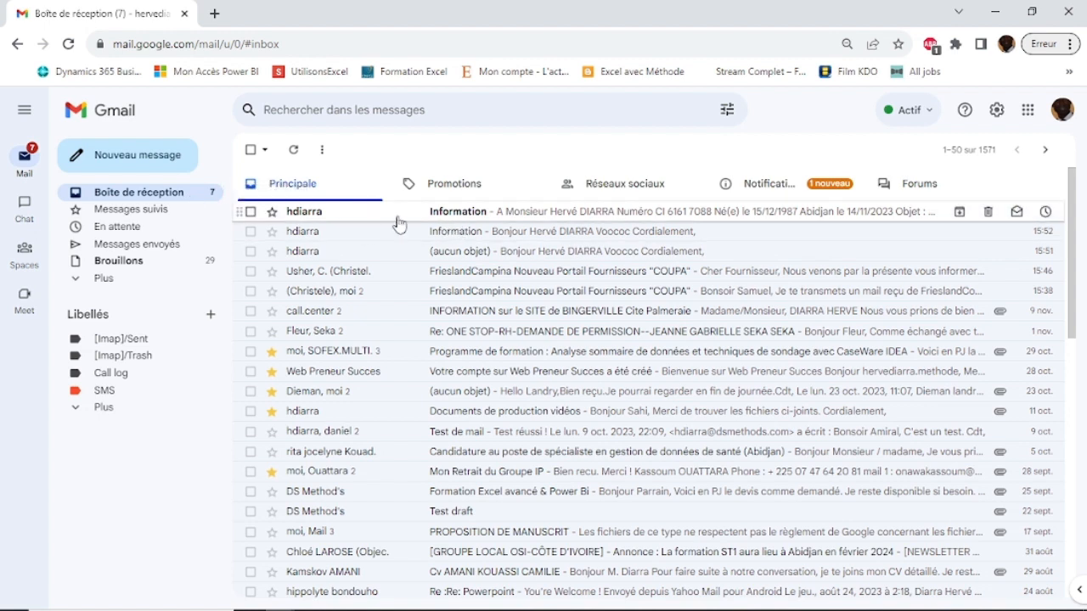
left_click(468, 221)
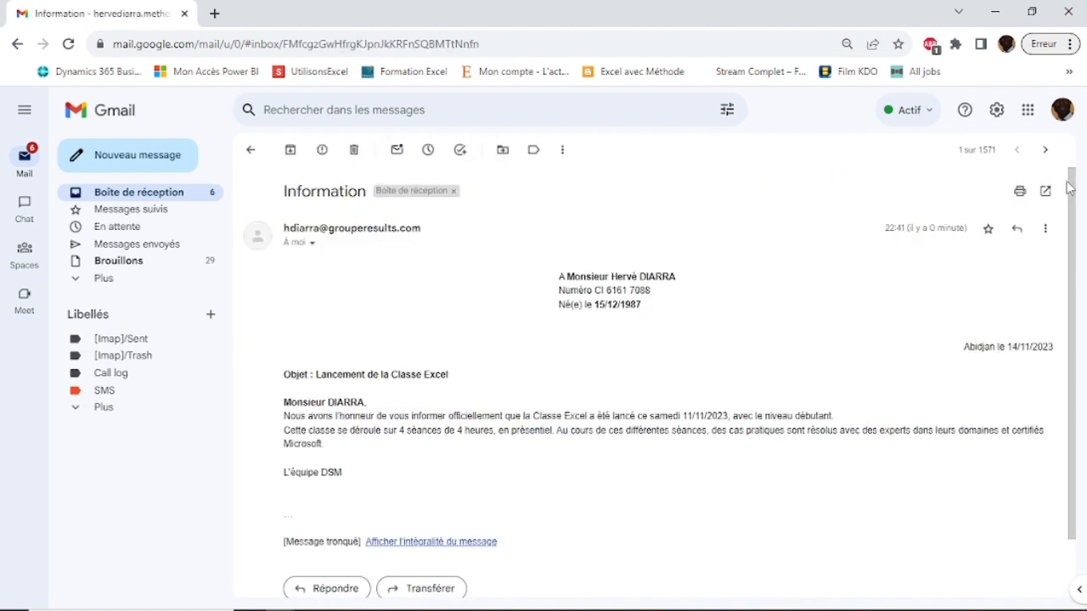
scroll(1083, 220, "down", 2)
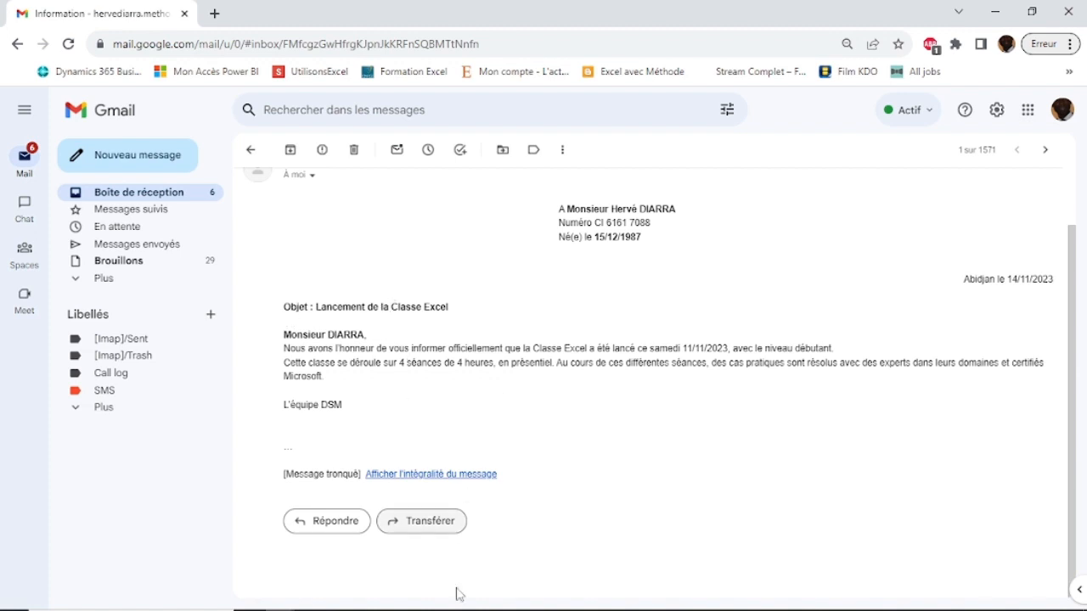
Step: Switch back to the letter in Word and minimise its window
left_click(427, 599)
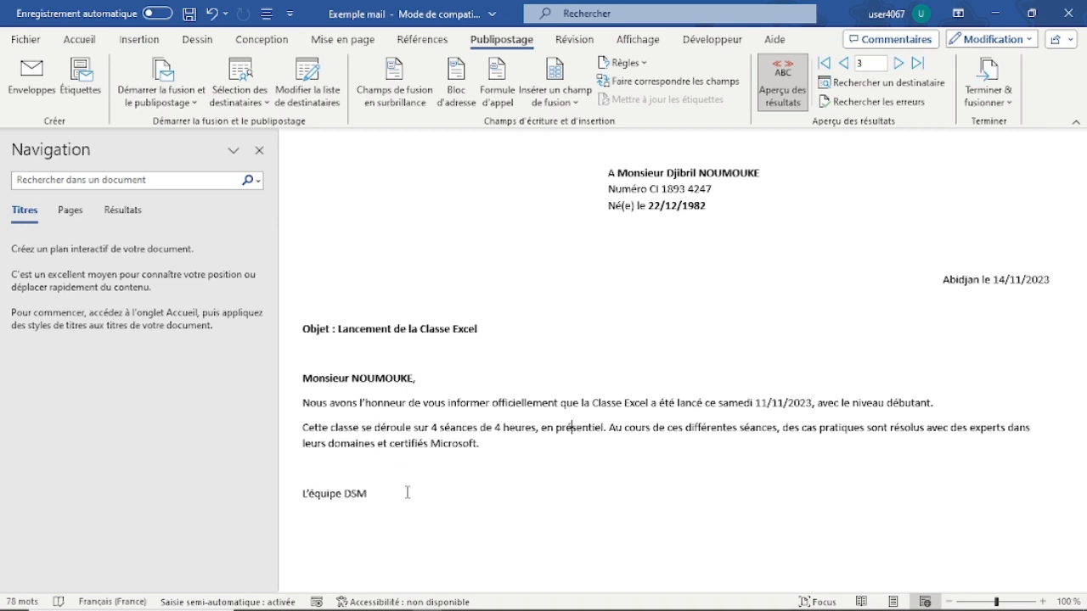
left_click(996, 13)
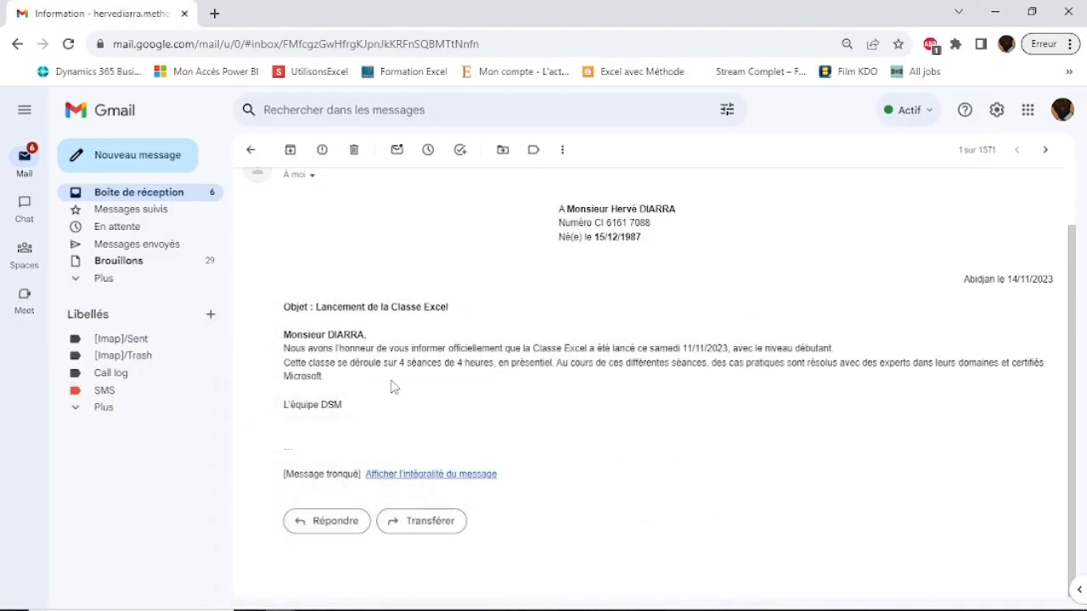